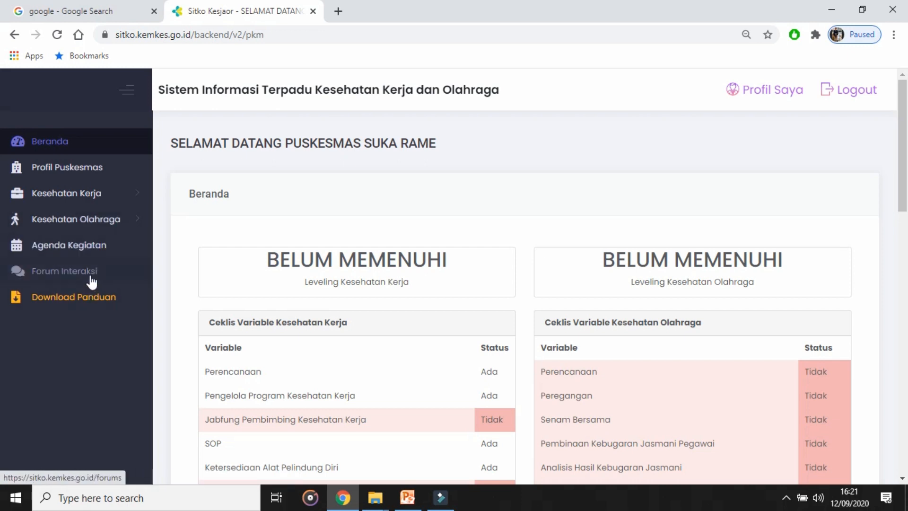
Step: Open the internal sports health (Kesehatan Olahraga Internal) data entry form for year 2020, month Januari
left_click(110, 227)
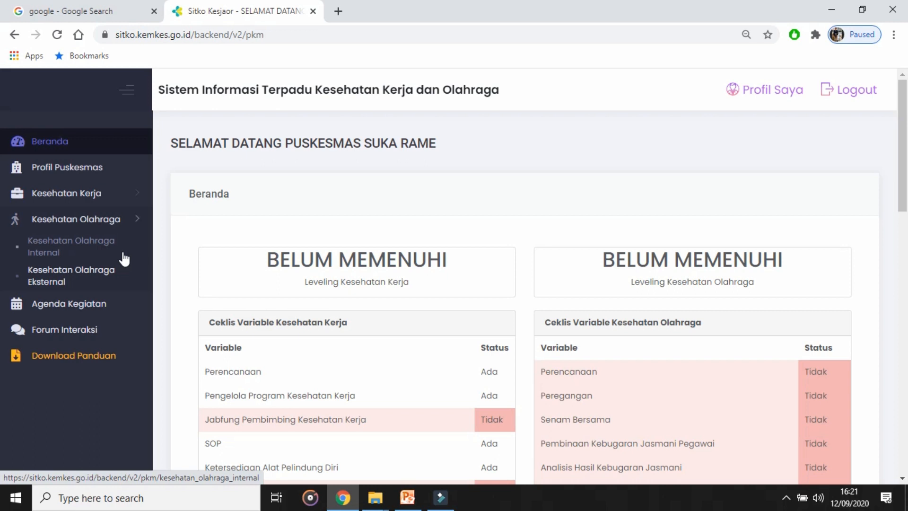
left_click(52, 257)
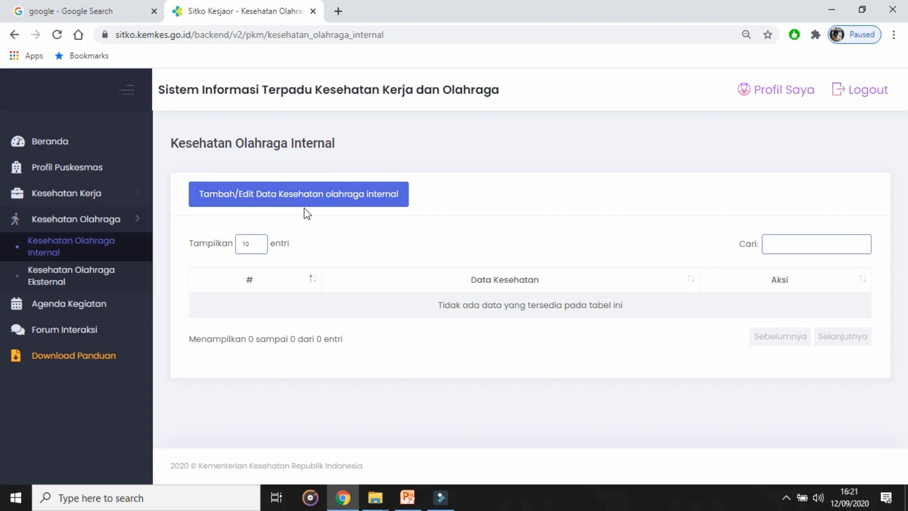
left_click(334, 206)
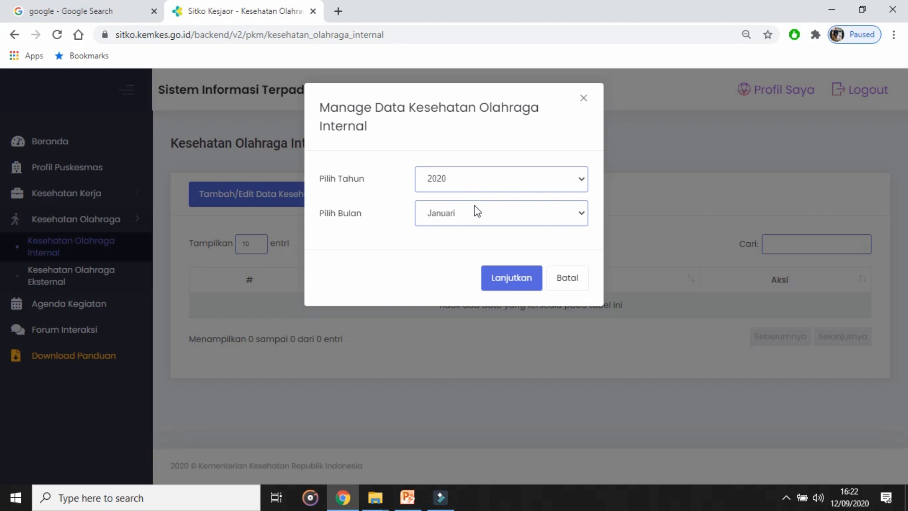
left_click(460, 185)
left_click(459, 184)
left_click(476, 217)
left_click(474, 215)
left_click(515, 281)
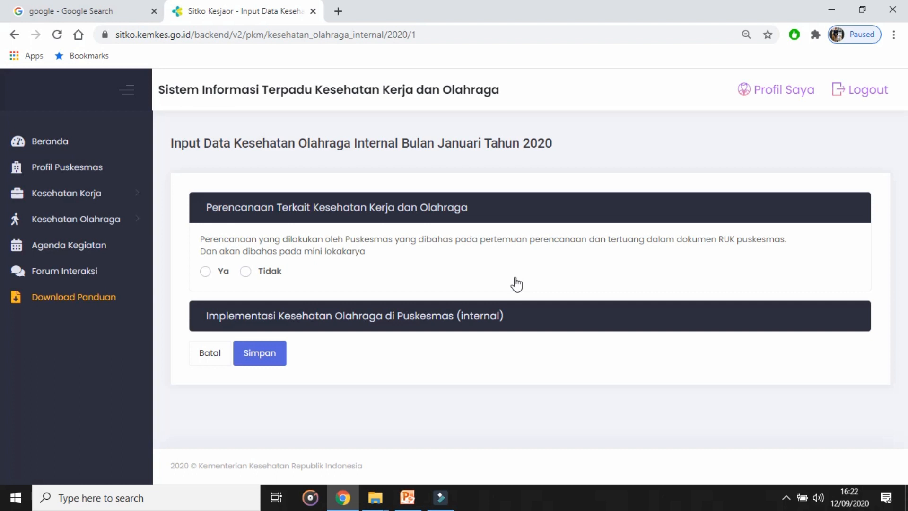
Step: Answer Ya to the planning question under Perencanaan Terkait Kesehatan Kerja dan Olahraga
left_click(450, 216)
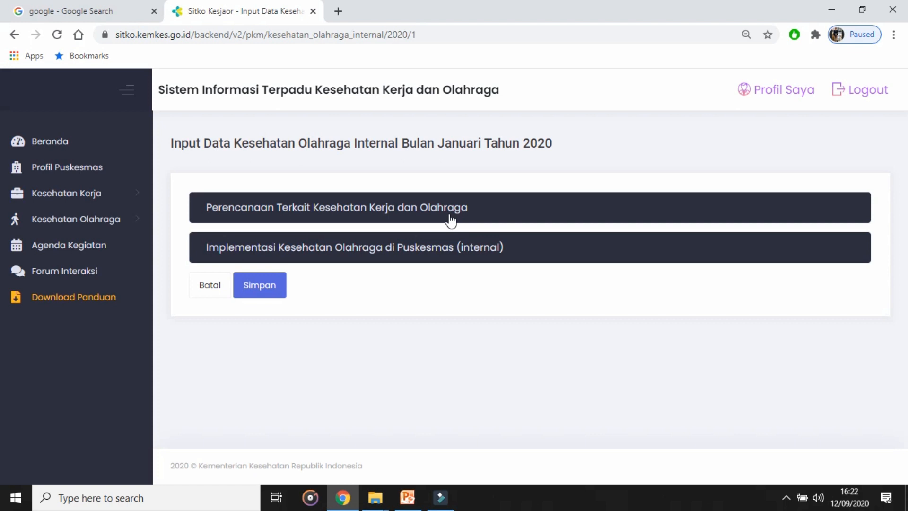
left_click(449, 217)
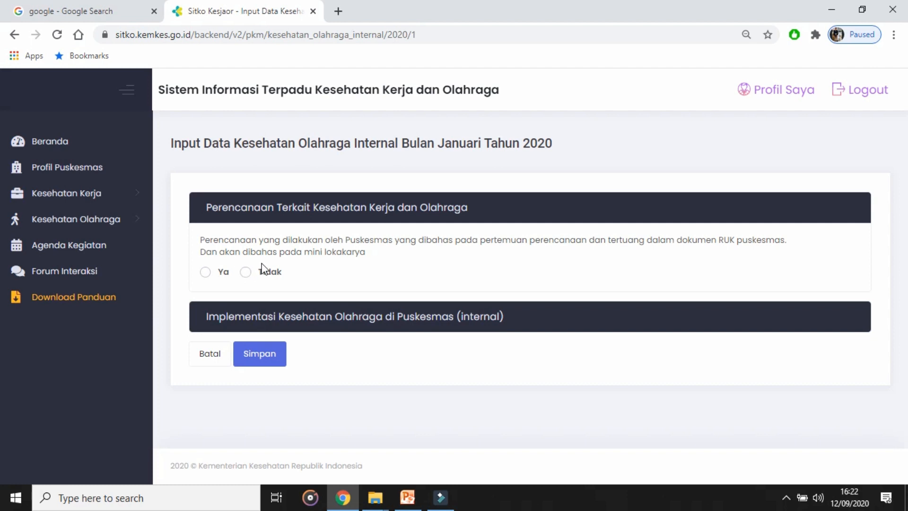
left_click(208, 273)
left_click(247, 280)
left_click(204, 282)
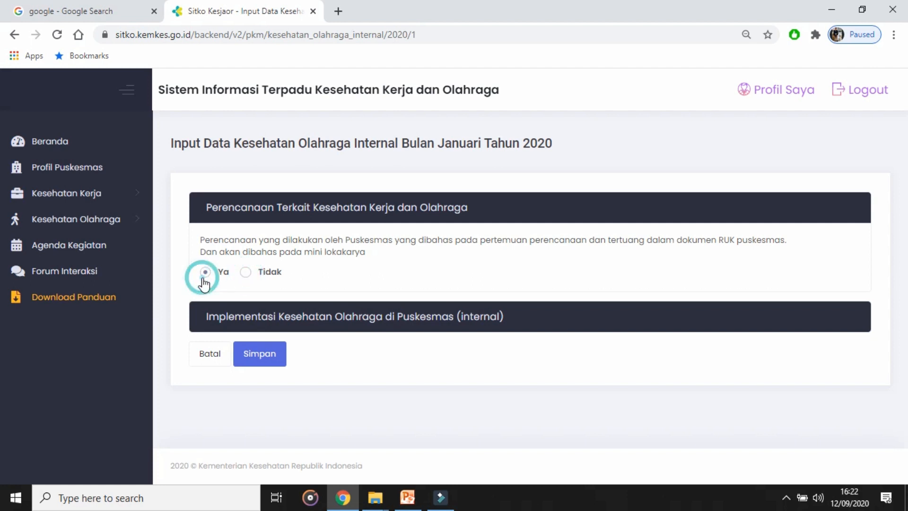
Step: Expand the Implementasi Kesehatan Olahraga di Puskesmas (internal) section and collapse the side navigation
left_click(436, 319)
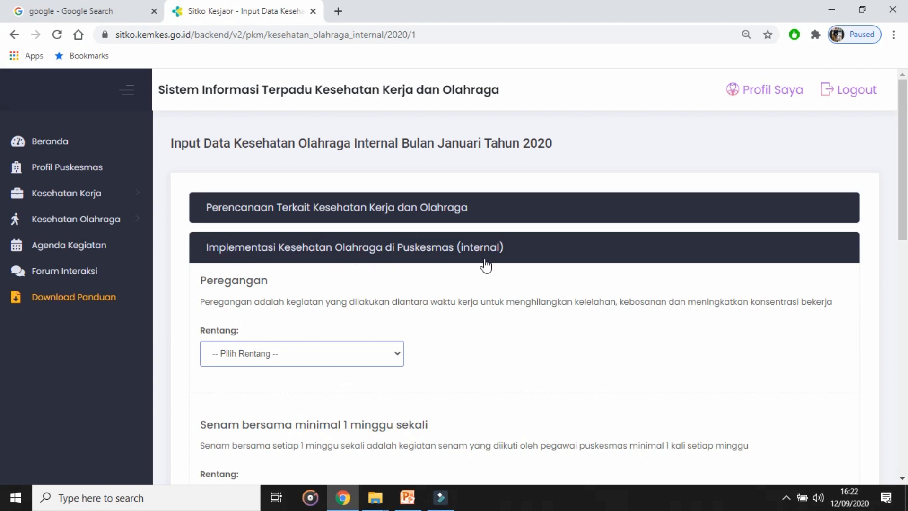
left_click(130, 87)
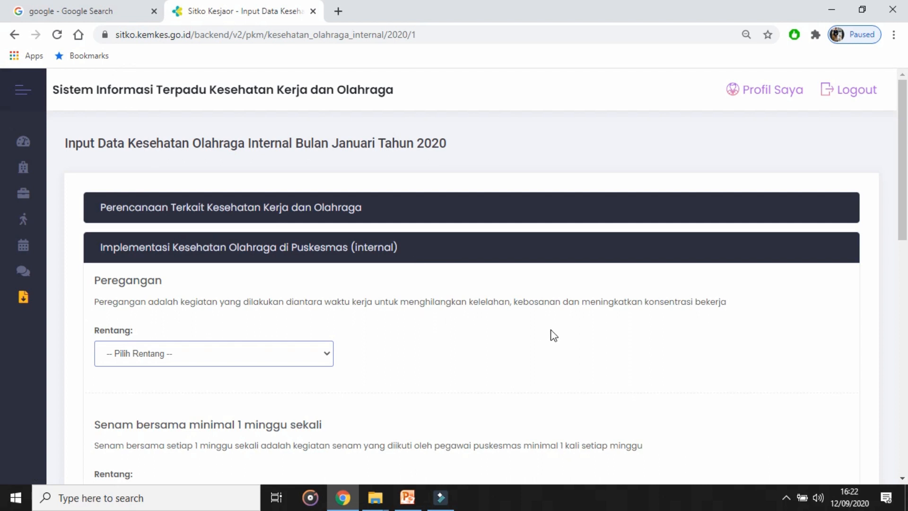
left_click_drag(905, 188, 904, 270)
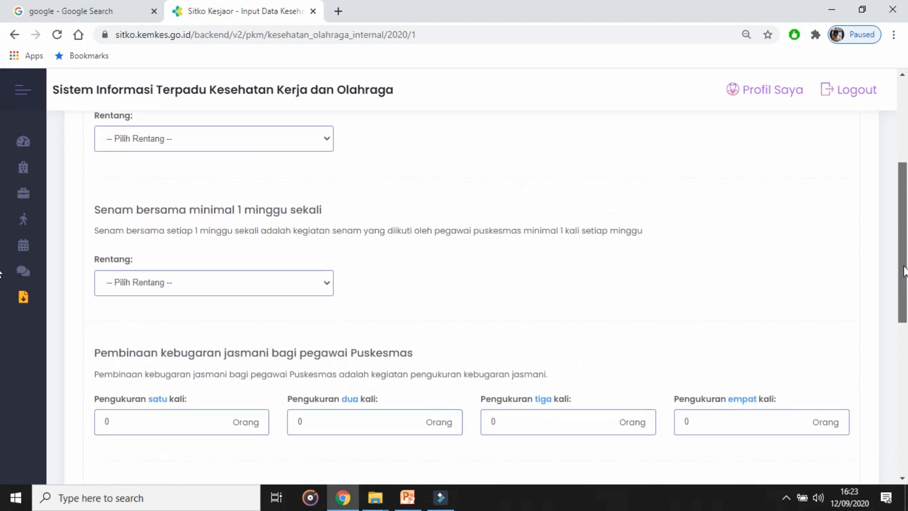
left_click_drag(905, 264, 905, 196)
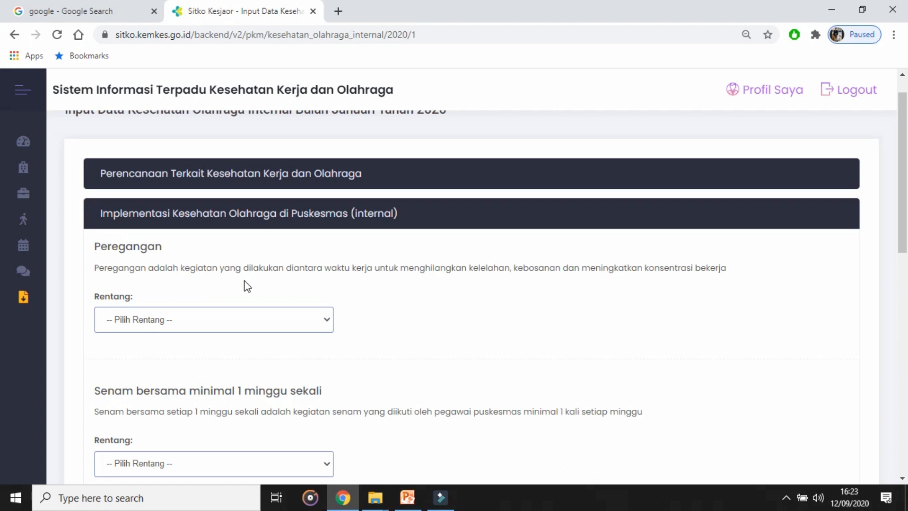
Step: Fill in Peregangan with the range Sehari Dua Kali, 20 participants and 30 total employees
left_click(254, 322)
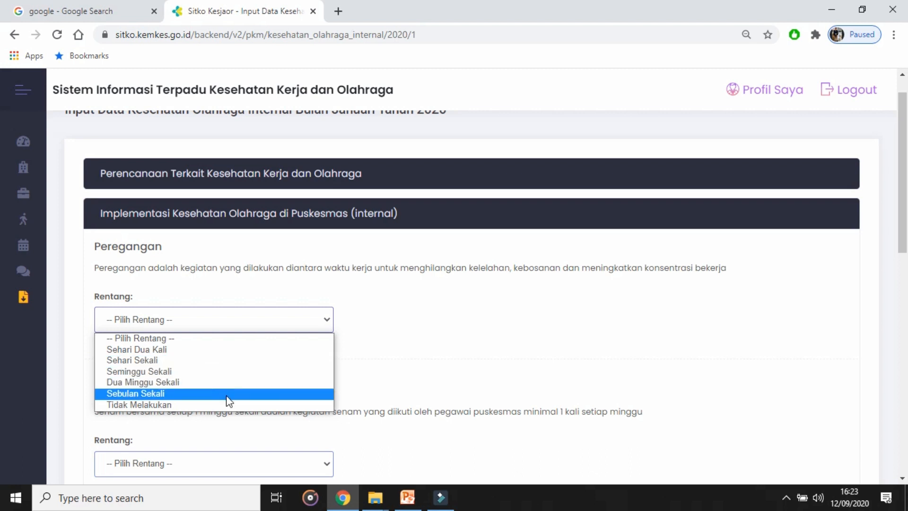
left_click(201, 349)
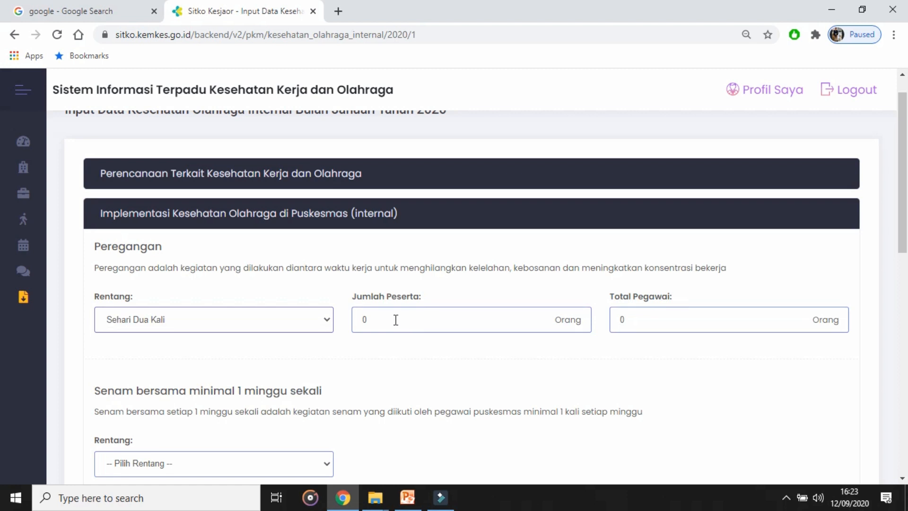
left_click_drag(388, 318, 361, 321)
type("20")
left_click_drag(634, 322, 594, 328)
type("30")
Step: Fill in Senam bersama with the range Seminggu Sekali and 23 participants
scroll(598, 206, "down", 2)
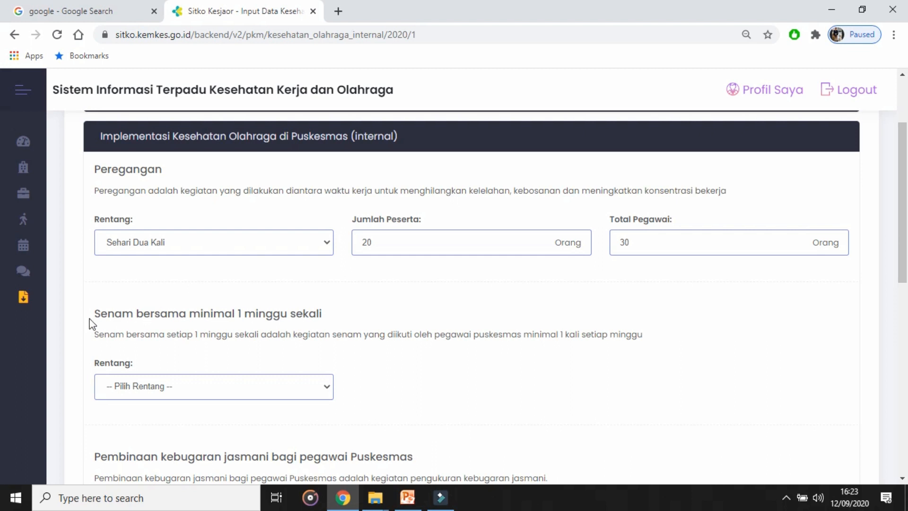
left_click_drag(95, 314, 334, 323)
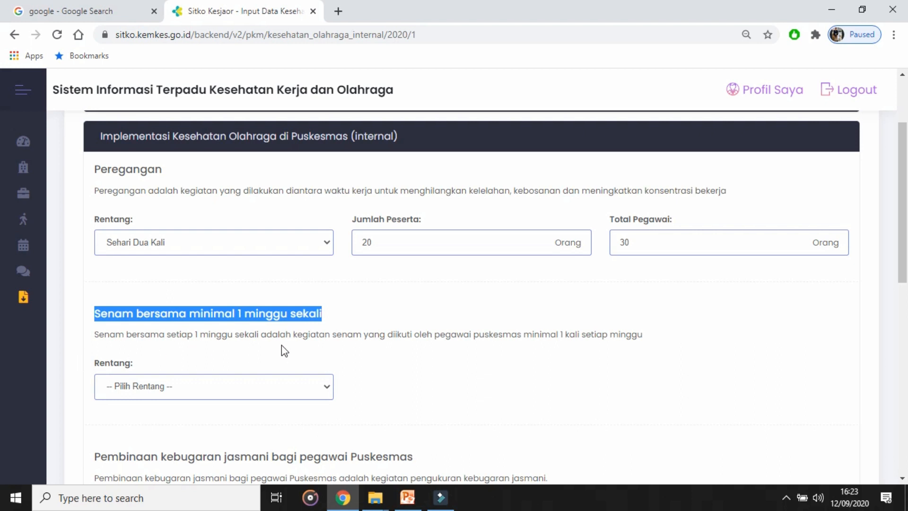
left_click(313, 345)
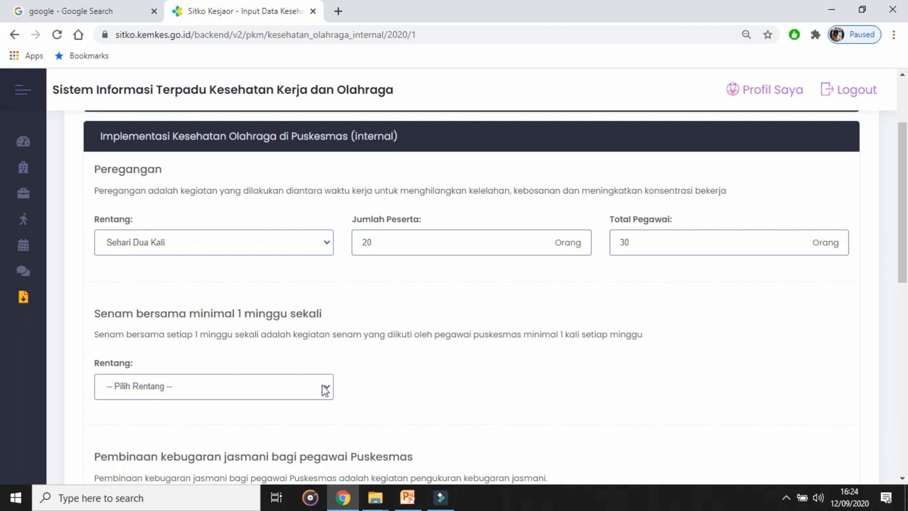
left_click(196, 387)
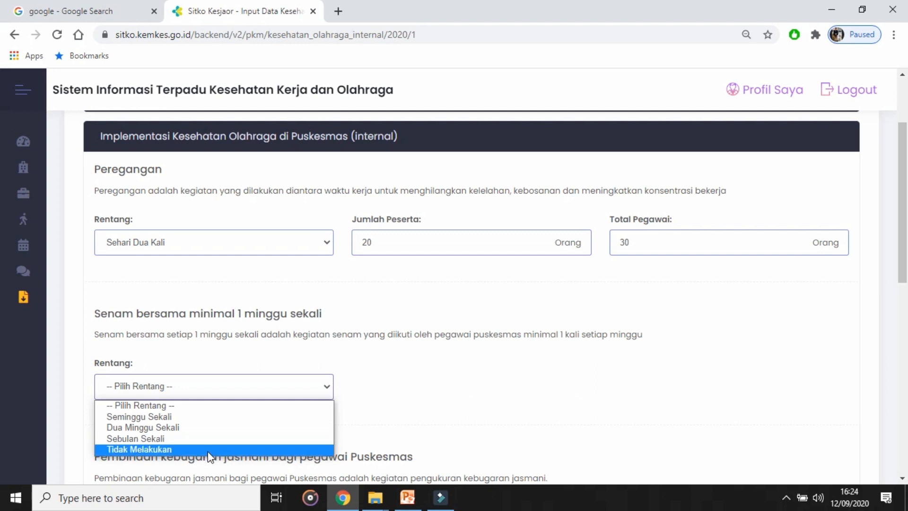
left_click(167, 422)
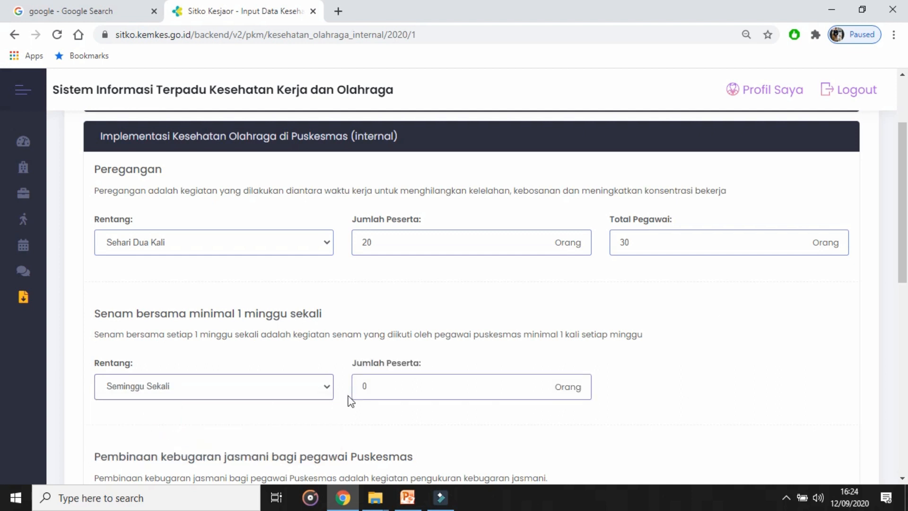
double_click(382, 391)
type("2")
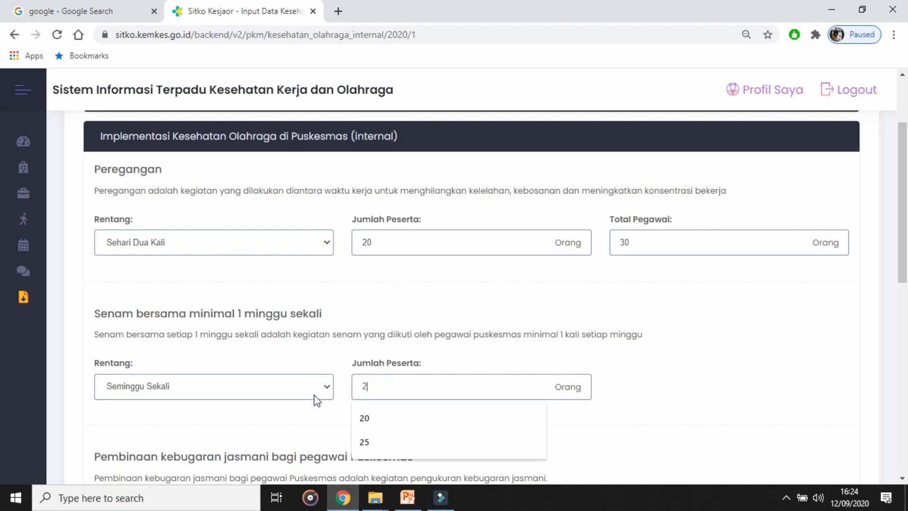
type("3")
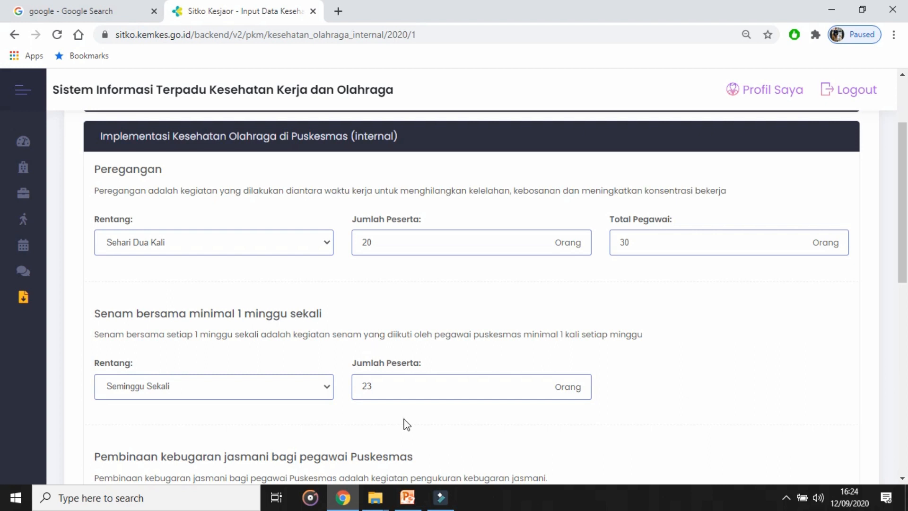
Step: Under Pembinaan kebugaran jasmani, enter 5 people for Pengukuran satu kali and 1 for Pengukuran dua kali
scroll(2, 236, "down", 3)
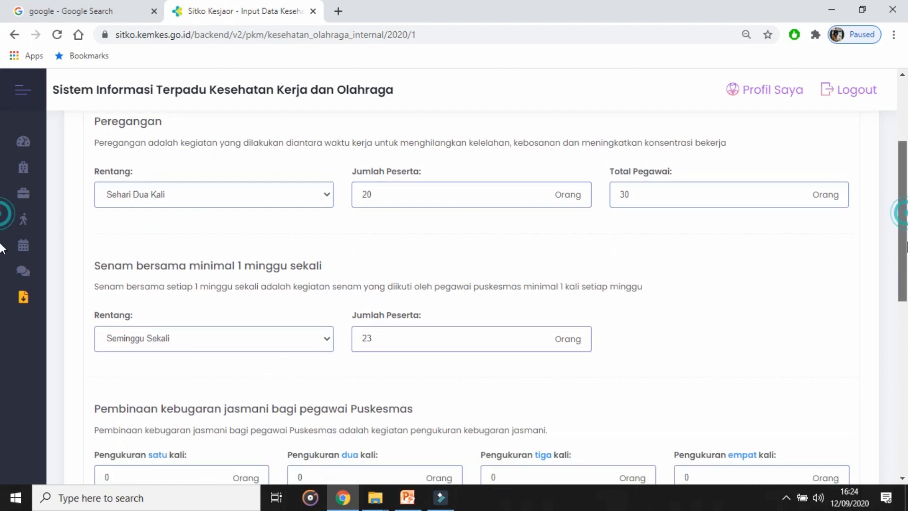
scroll(1, 284, "down", 2)
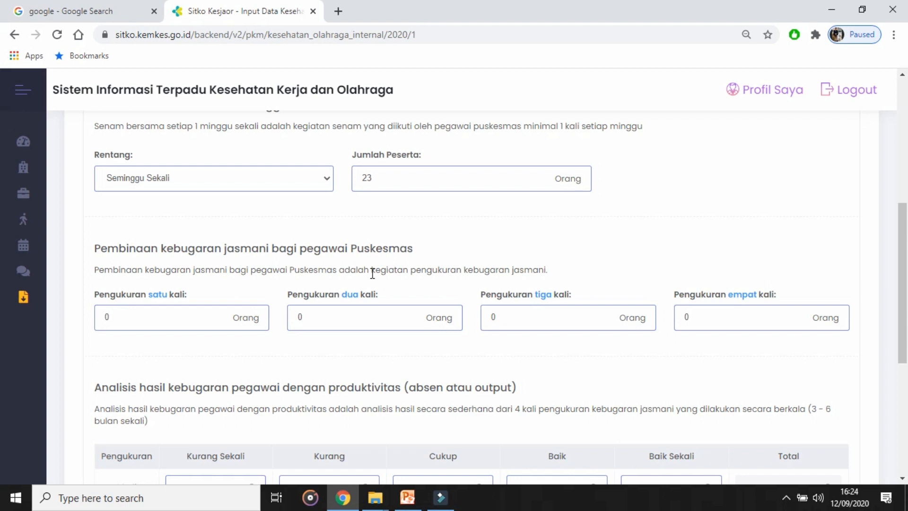
left_click_drag(370, 270, 557, 270)
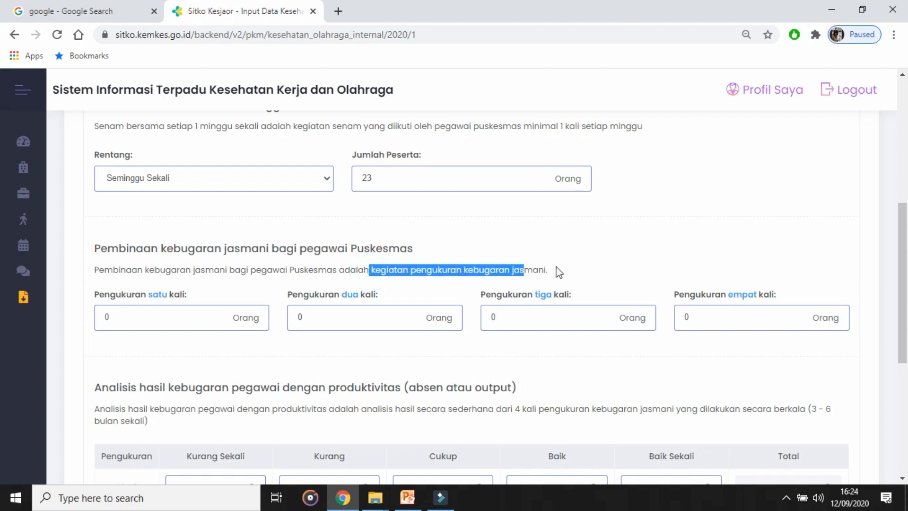
left_click(574, 267)
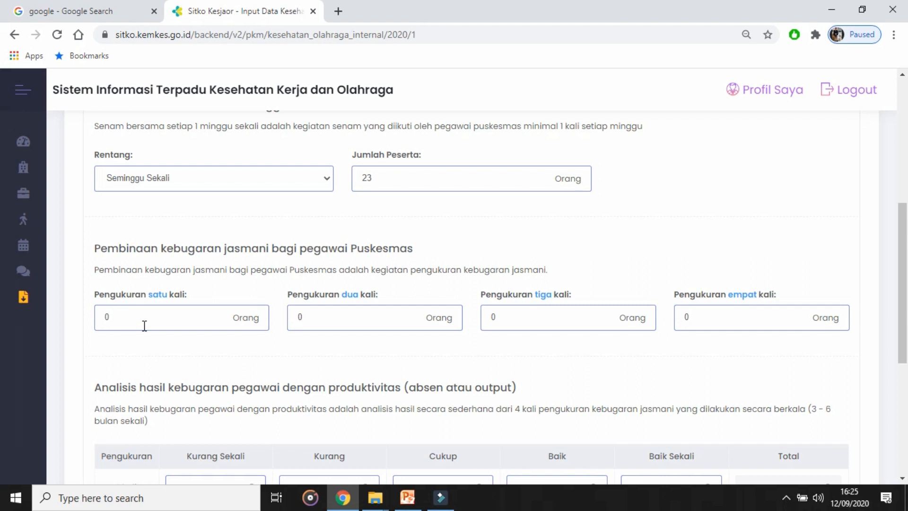
double_click(123, 318)
key("Tab")
type("1")
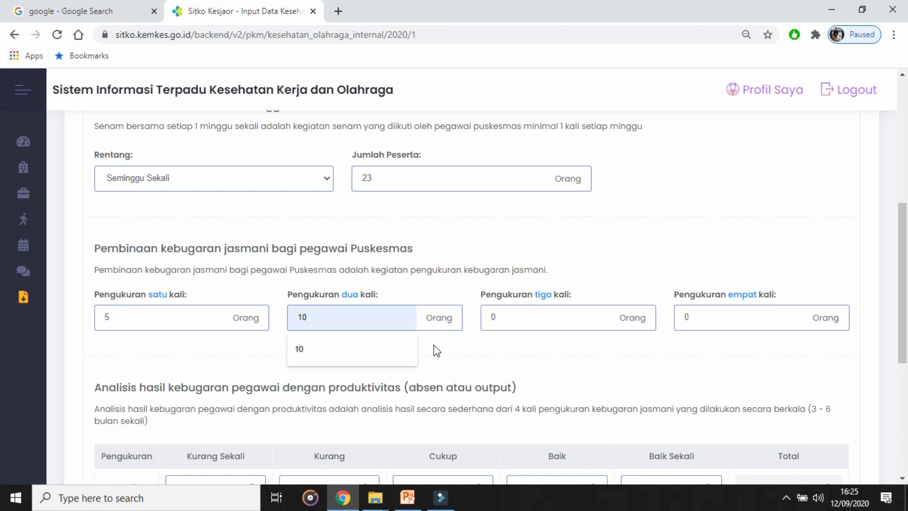
left_click(462, 351)
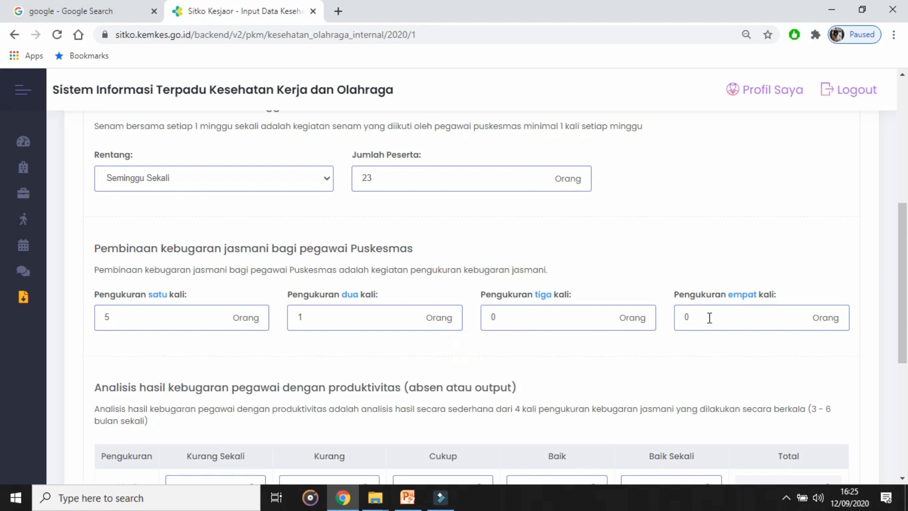
mouse_move(903, 284)
left_mouse_down()
mouse_move(905, 294)
mouse_move(906, 282)
left_mouse_up()
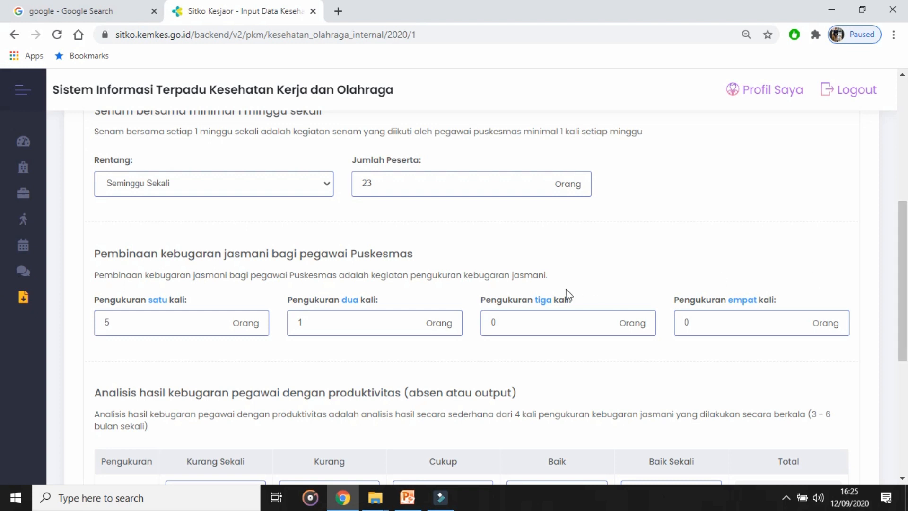
left_click(321, 324)
left_click(308, 325)
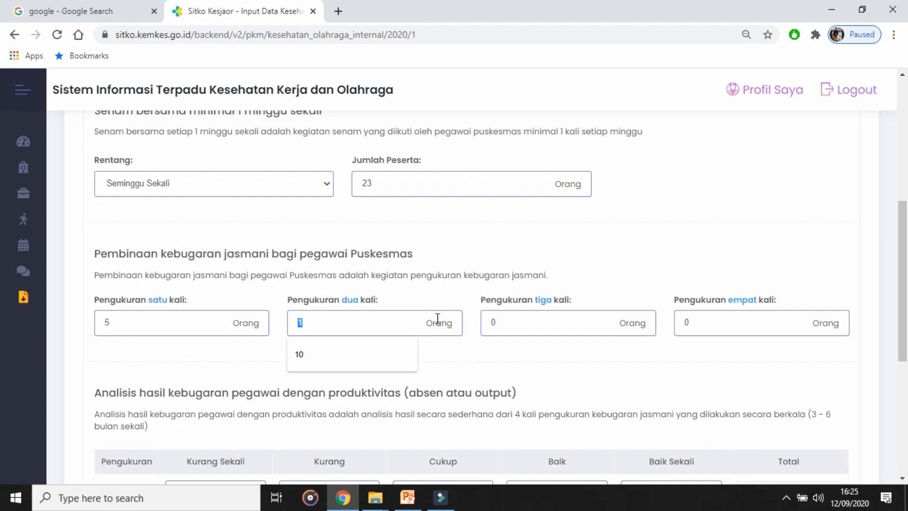
left_click(472, 296)
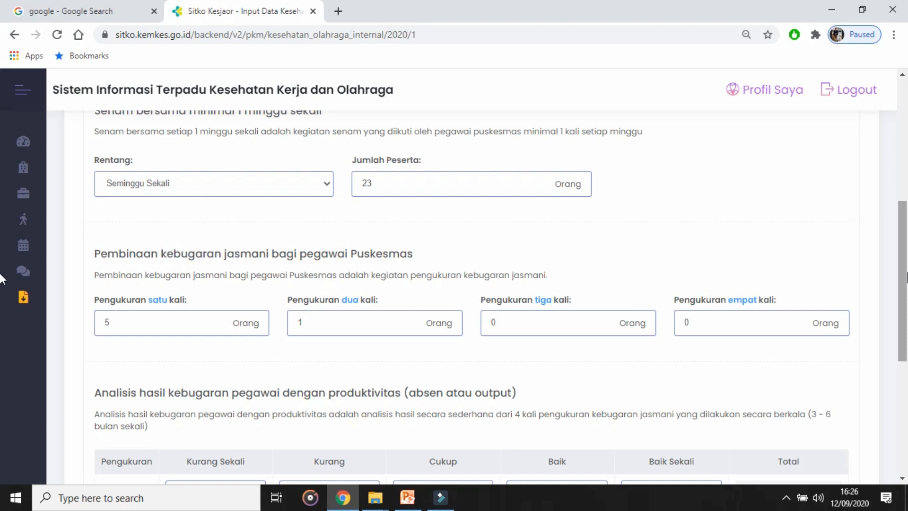
Step: In the fitness results analysis table, enter 4 under Cukup and 1 under Kurang for the 1 kali row
mouse_move(906, 273)
left_mouse_down()
mouse_move(906, 310)
mouse_move(905, 275)
left_mouse_up()
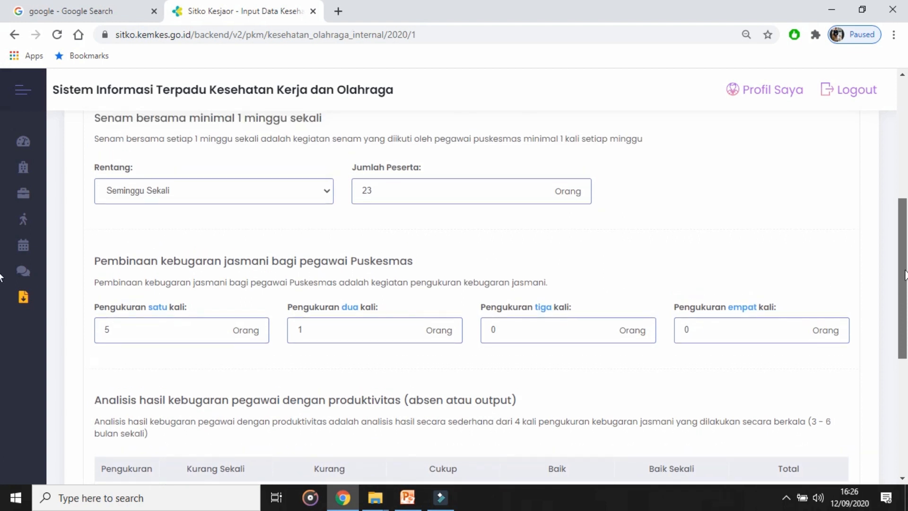
left_click_drag(905, 276, 905, 336)
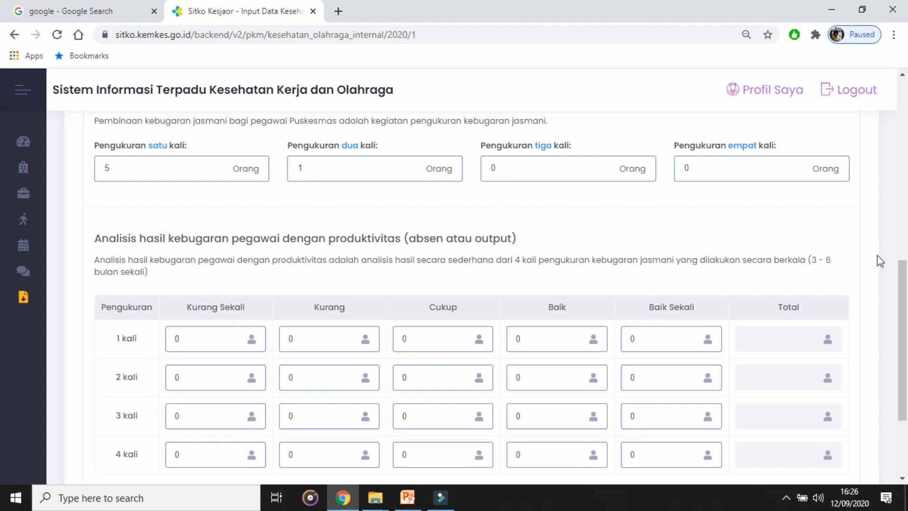
scroll(903, 303, "down", 2)
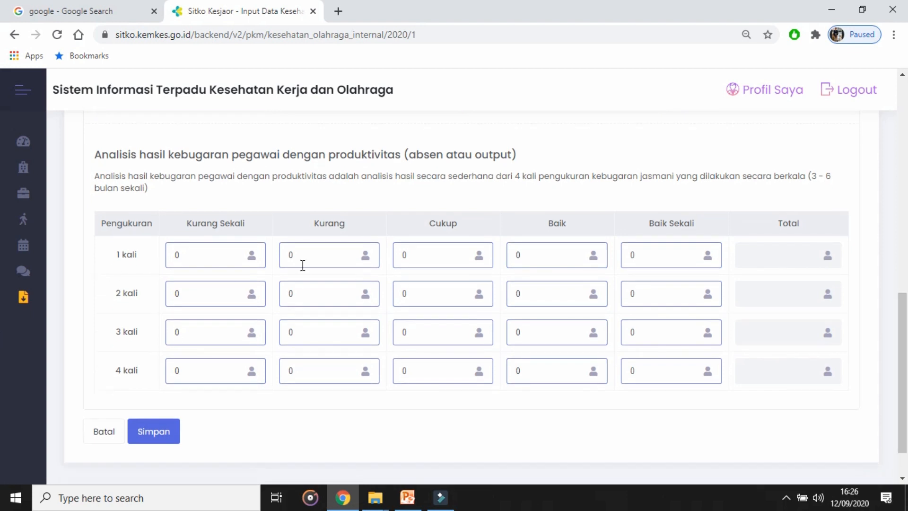
scroll(903, 334, "up", 2)
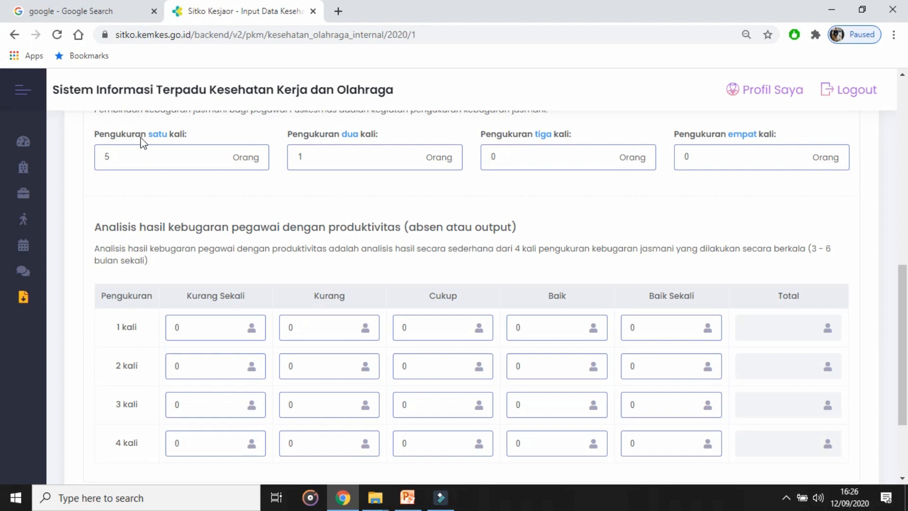
double_click(129, 164)
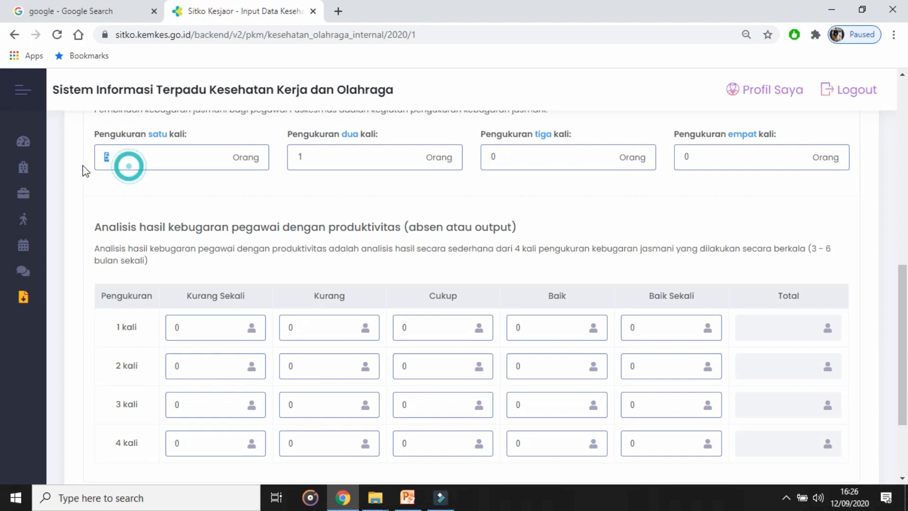
left_click(421, 331)
key("BackSpace")
type("4")
left_click(319, 327)
key("BackSpace")
type("1")
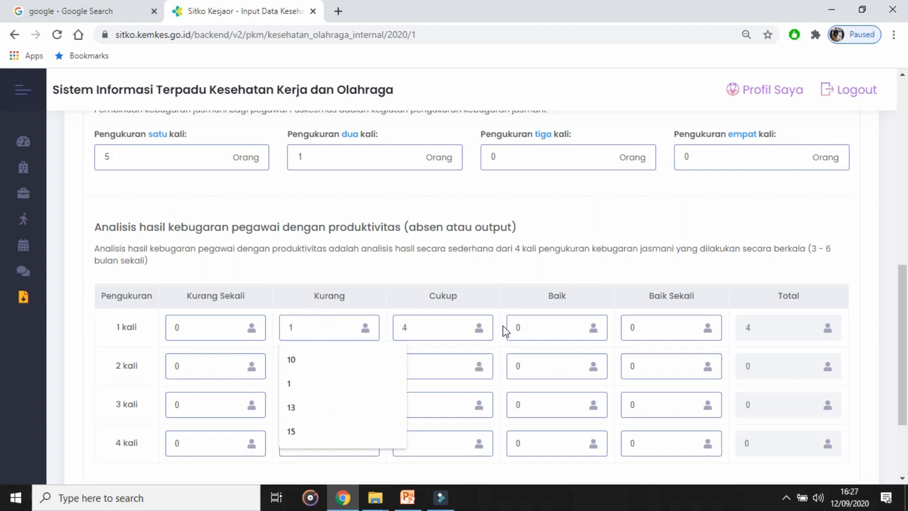
left_click(551, 325)
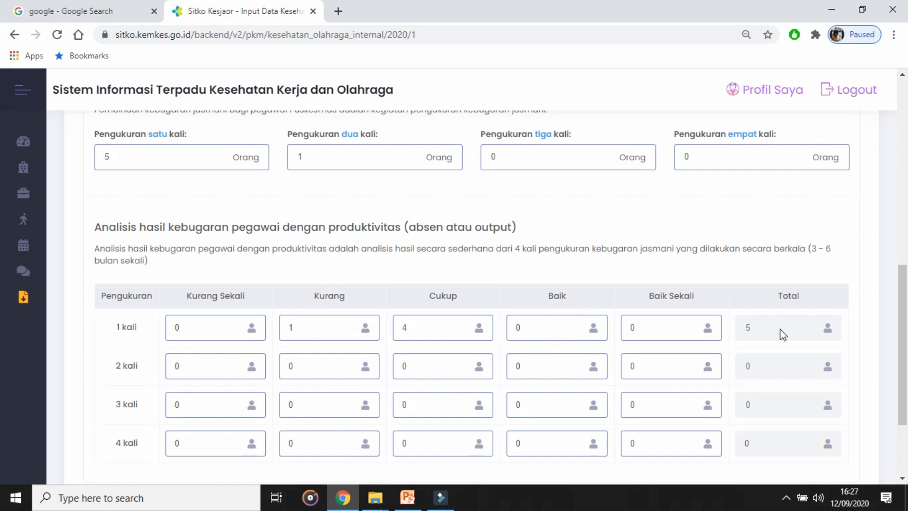
Step: Under Pembinaan kebugaran jasmani, set Pengukuran dua kali to 2 people
left_click(332, 156)
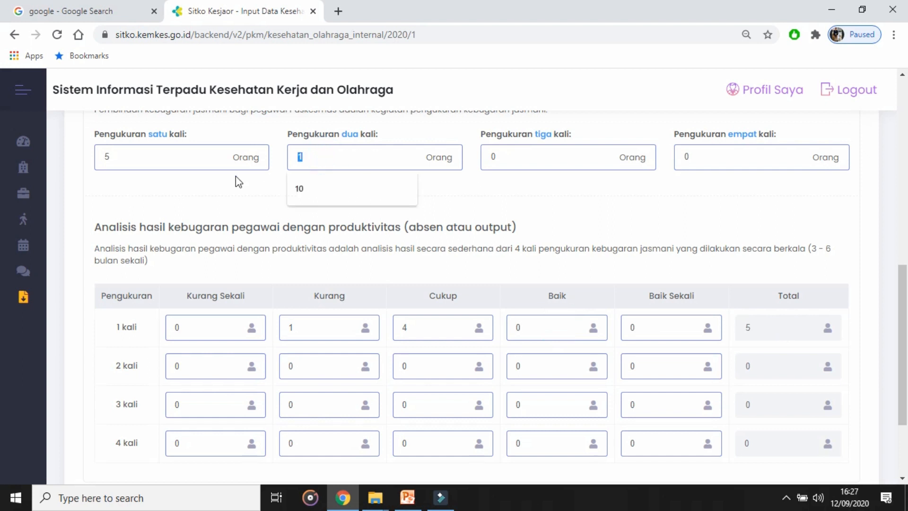
key("BackSpace")
type("2")
key("Down")
left_click(628, 212)
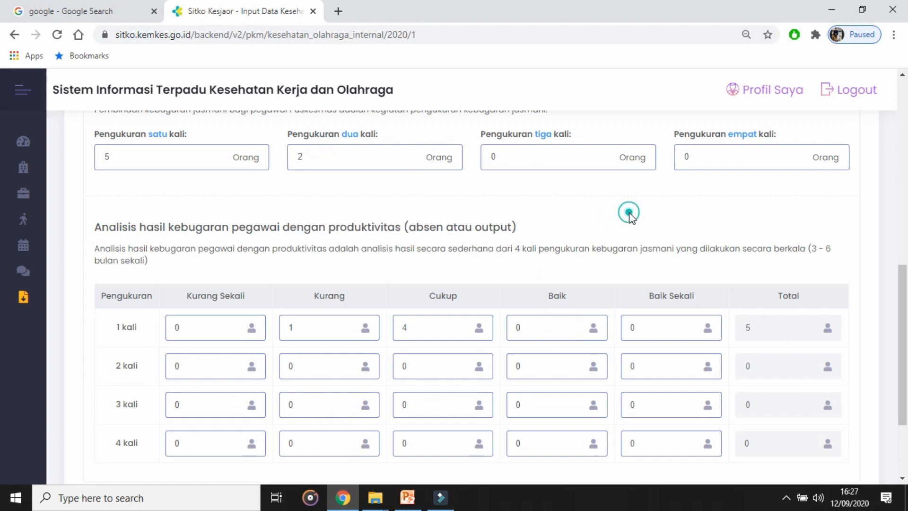
Step: In the fitness results analysis table, enter 1 under Baik and 1 under Cukup for the 2 kali row, and save the form
left_click_drag(543, 367, 506, 368)
type("1")
left_click_drag(421, 367, 398, 367)
type("1")
left_click(714, 285)
scroll(2, 359, "down", 3)
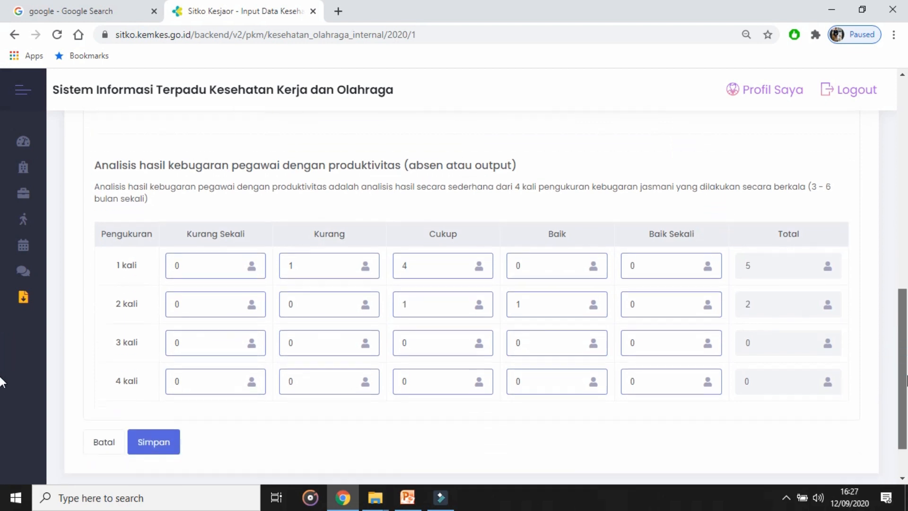
left_click(160, 380)
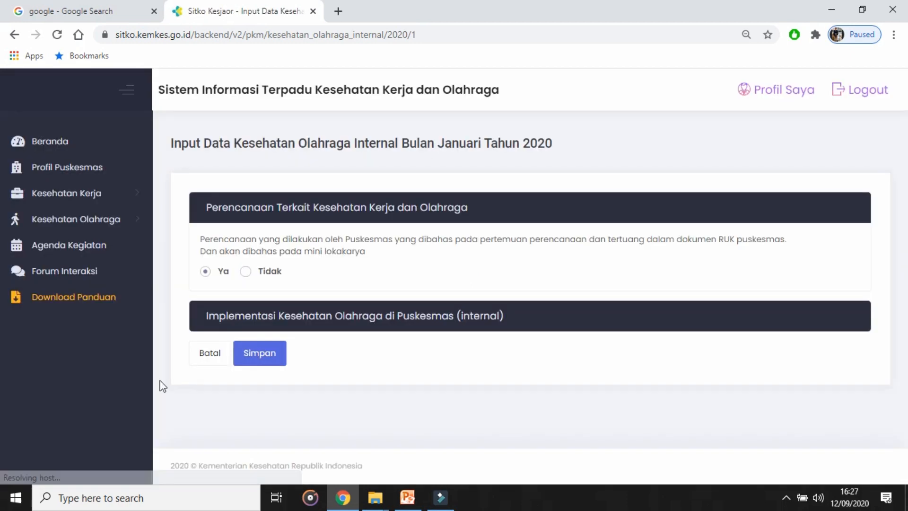
Step: Review the saved entries in the Implementasi Kesehatan Olahraga di Puskesmas (internal) section
left_click(352, 324)
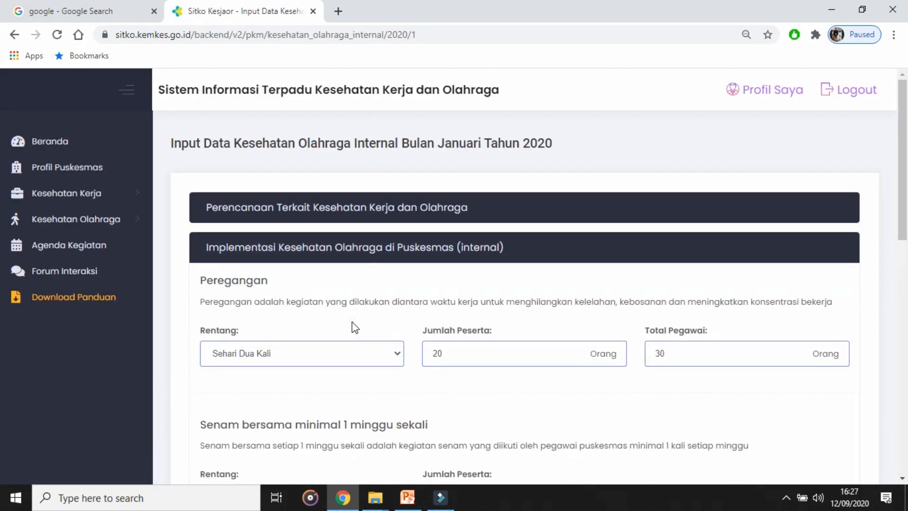
left_click(350, 255)
left_click(348, 253)
left_click_drag(903, 204, 904, 296)
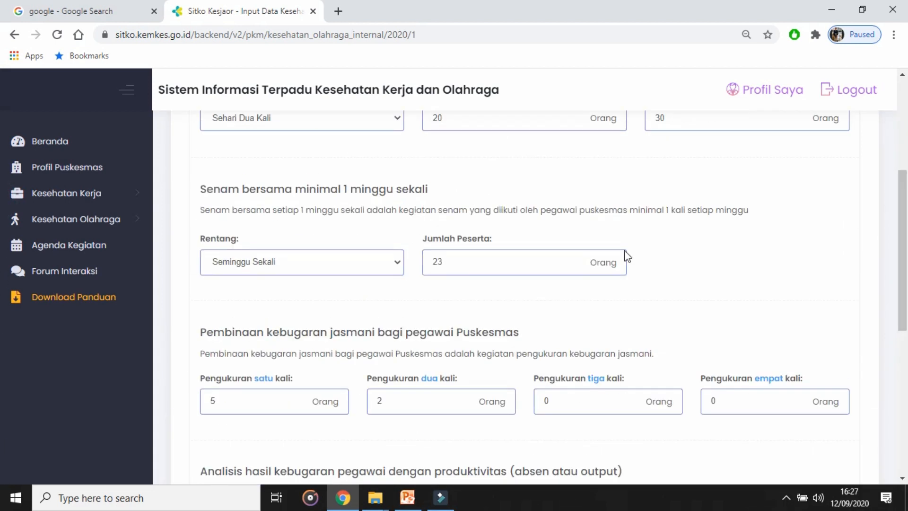
Step: Open the Kesehatan Olahraga Internal list and check the Januari 2020 record
left_click(81, 228)
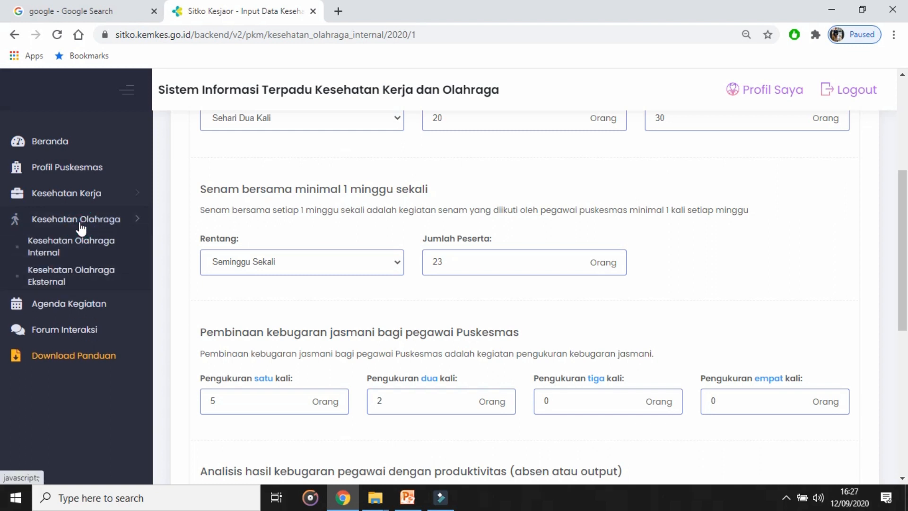
left_click(49, 249)
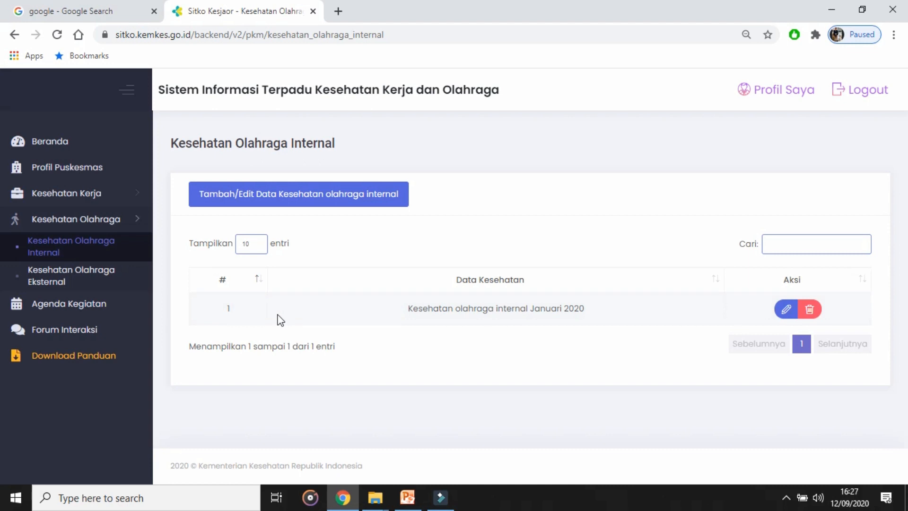
left_click_drag(221, 311, 599, 310)
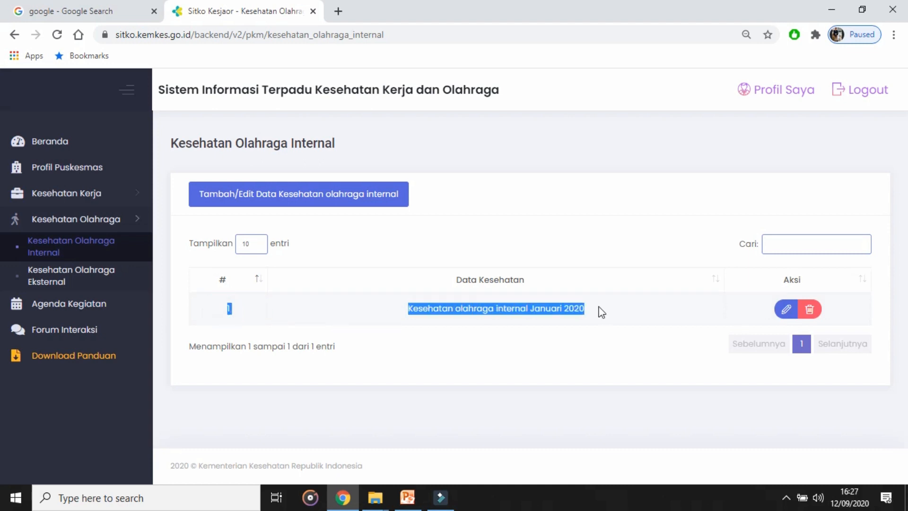
left_click(600, 312)
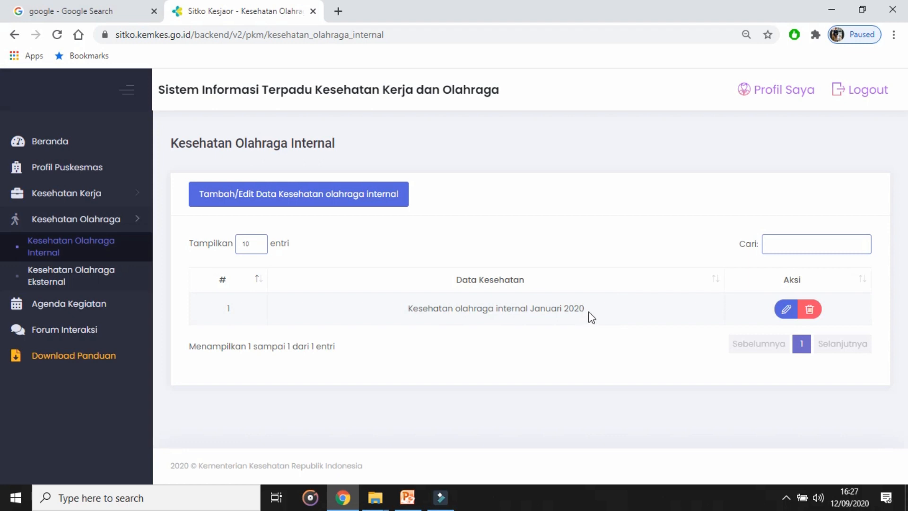
left_click(296, 199)
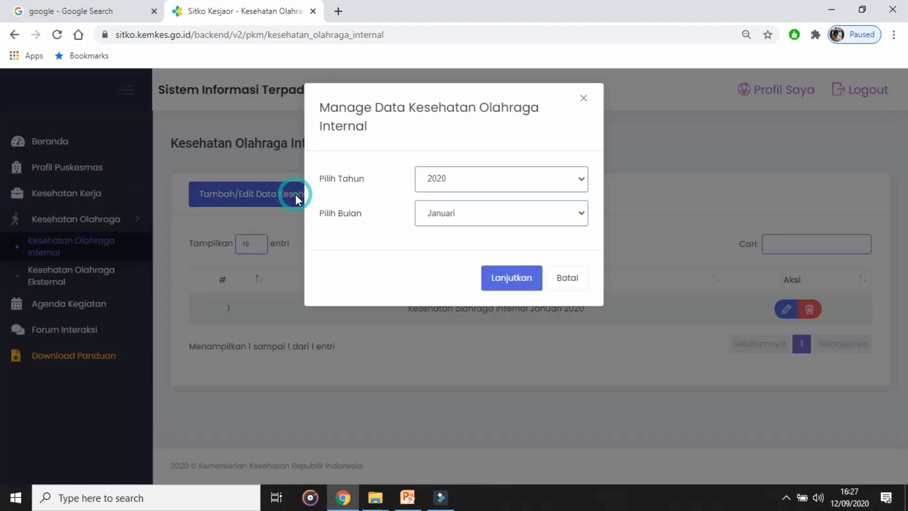
left_click(486, 221)
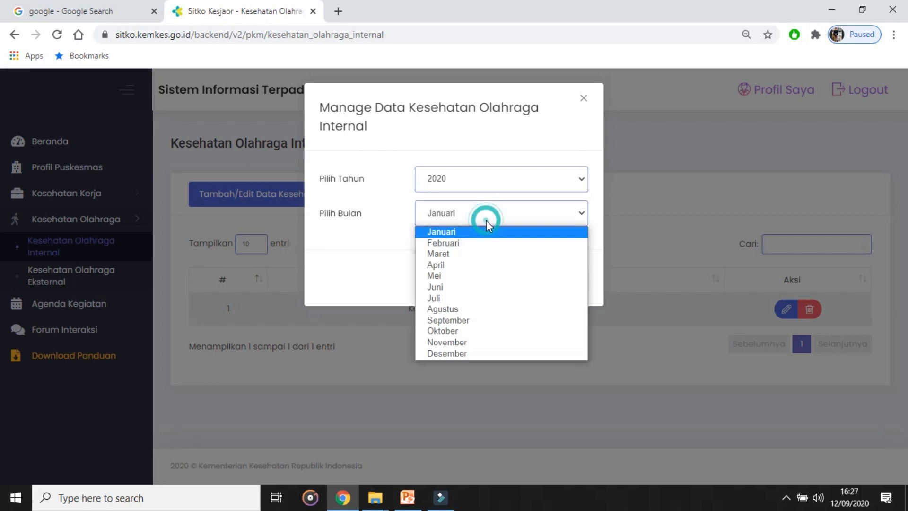
left_click(480, 245)
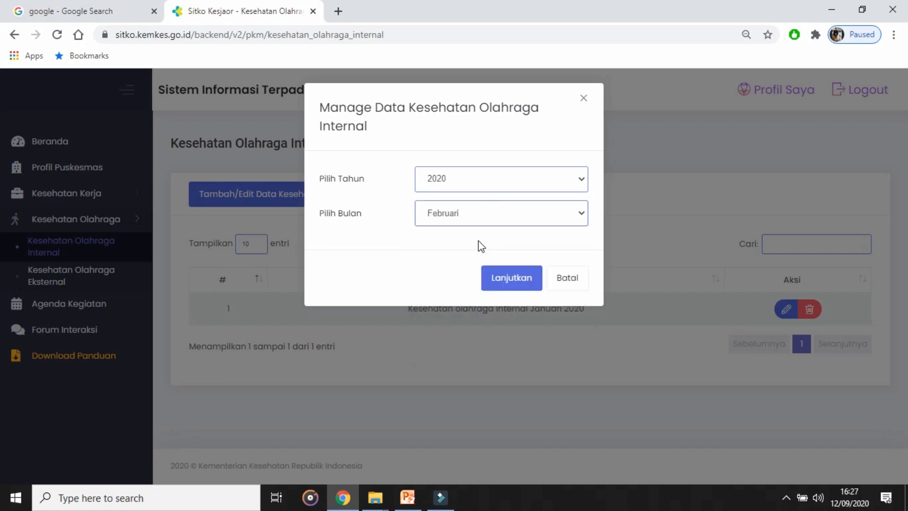
left_click(583, 287)
left_click(582, 283)
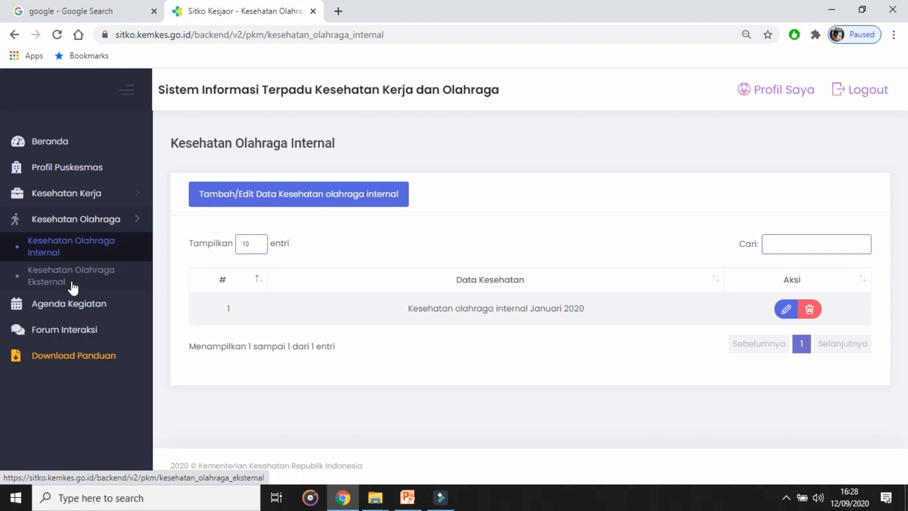
Step: Open the Kesehatan Olahraga Eksternal data input form for Maret 2020
left_click(93, 220)
left_click(93, 224)
left_click(50, 286)
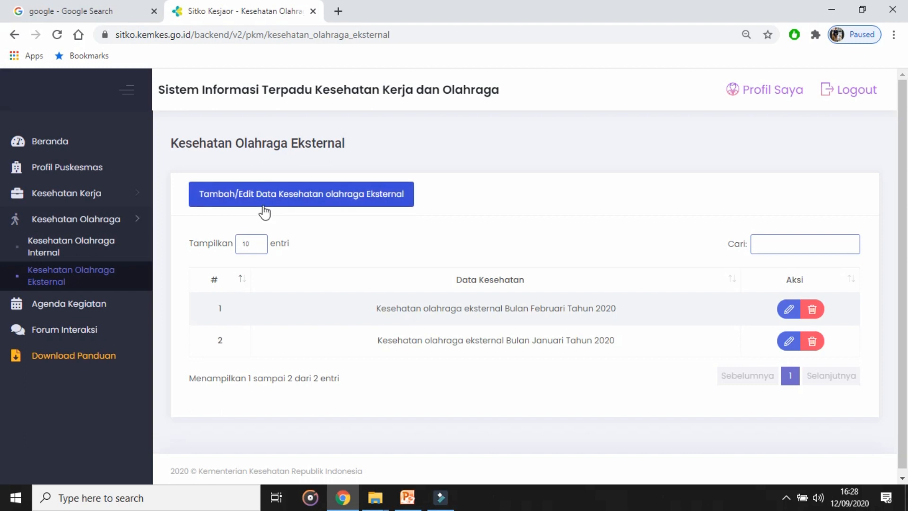
left_click(405, 204)
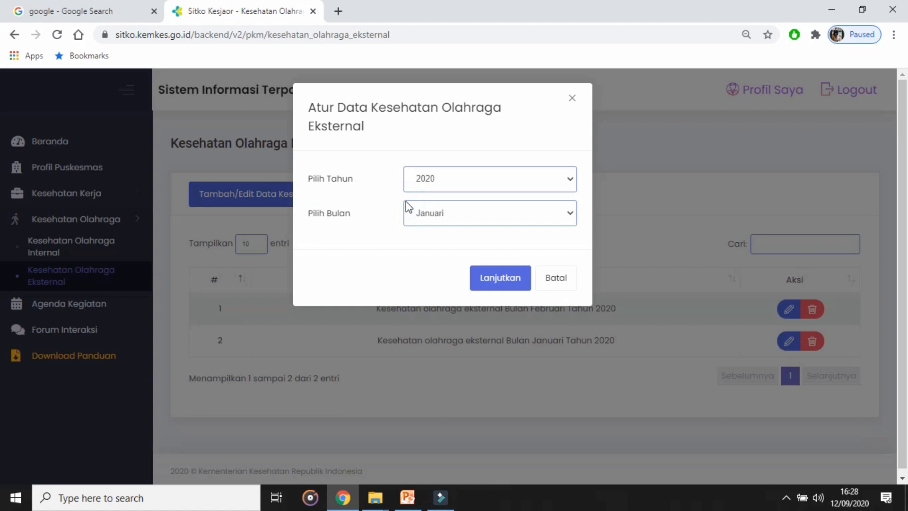
left_click(543, 215)
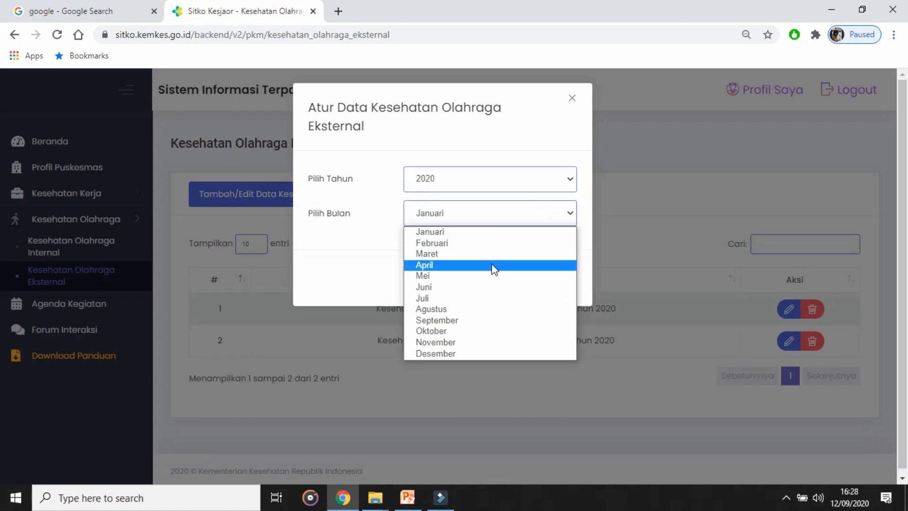
left_click(493, 256)
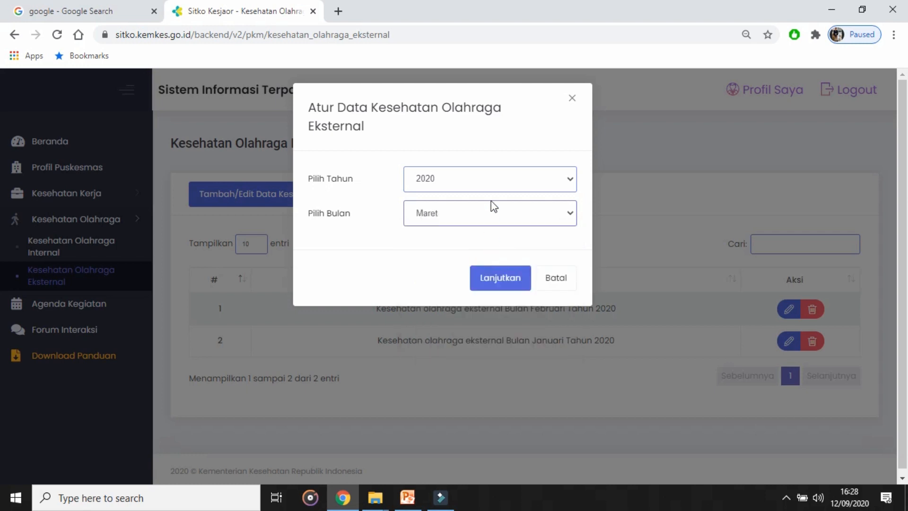
left_click(501, 278)
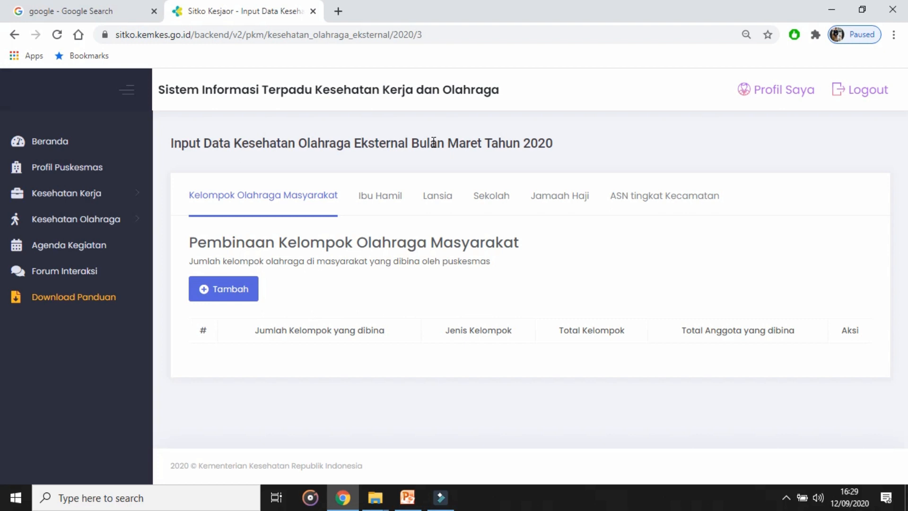
Step: Start a new community sports group entry for Maret 2020 and set the type of group coached to SKJ
left_click_drag(413, 143, 476, 143)
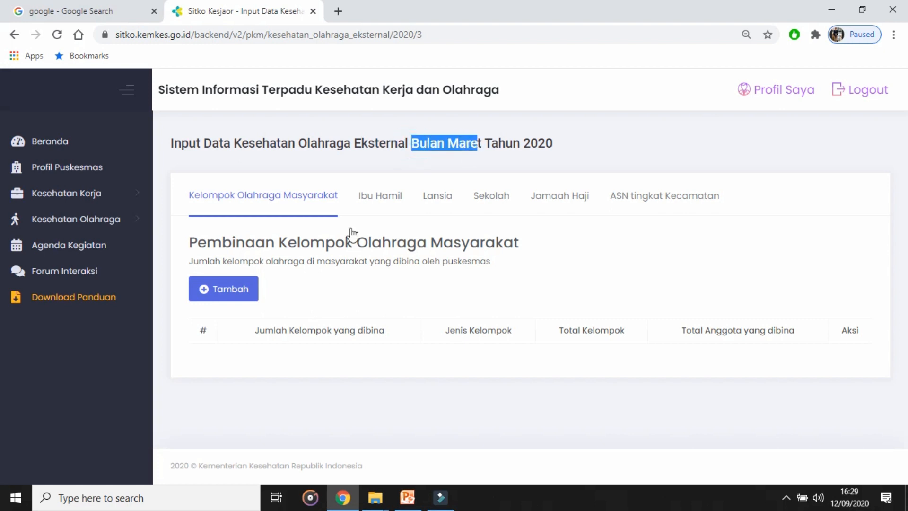
left_click(212, 294)
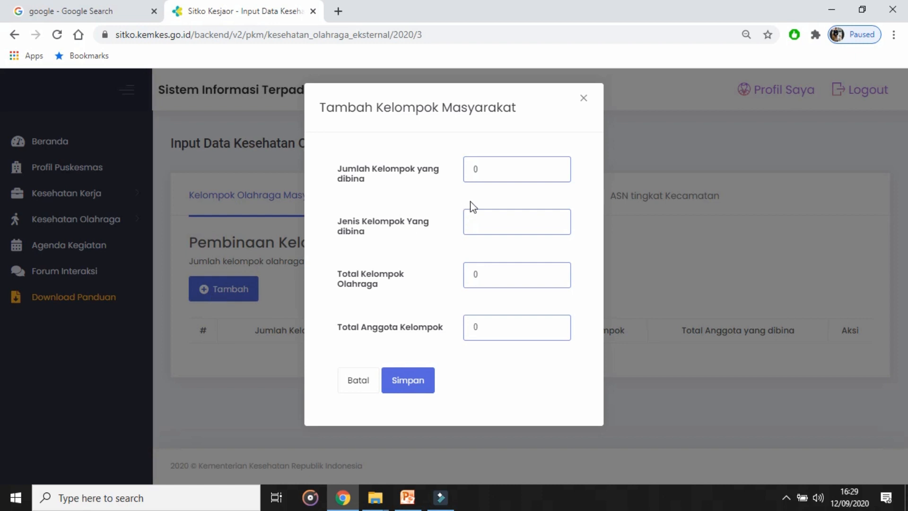
double_click(489, 169)
left_click_drag(312, 223, 344, 222)
left_click_drag(380, 288, 332, 276)
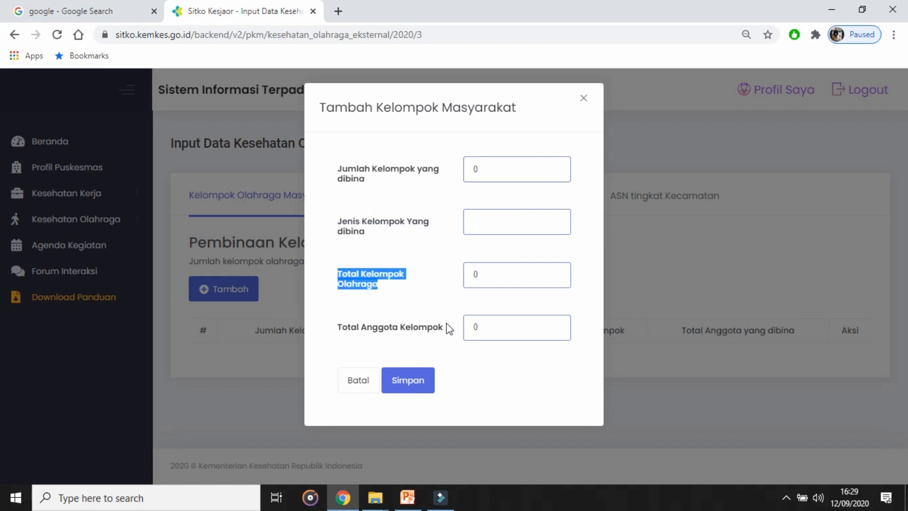
left_click_drag(446, 327, 340, 338)
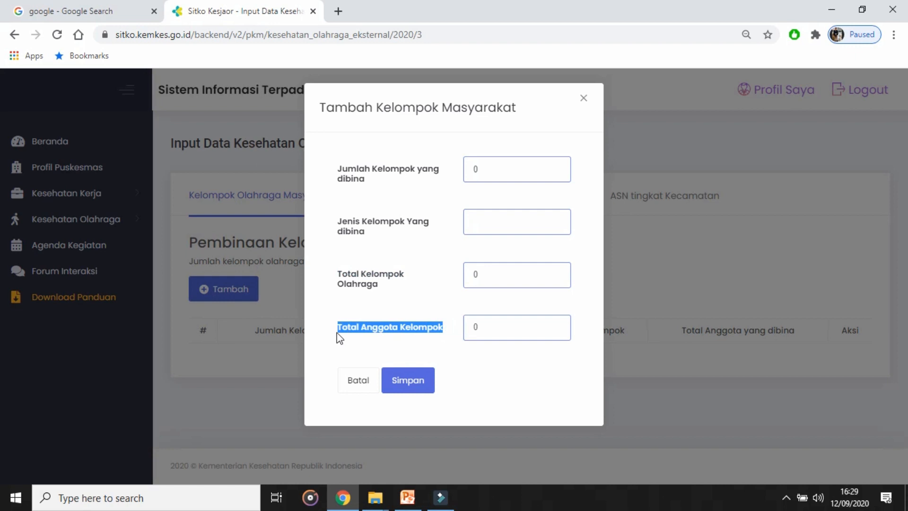
left_click(477, 227)
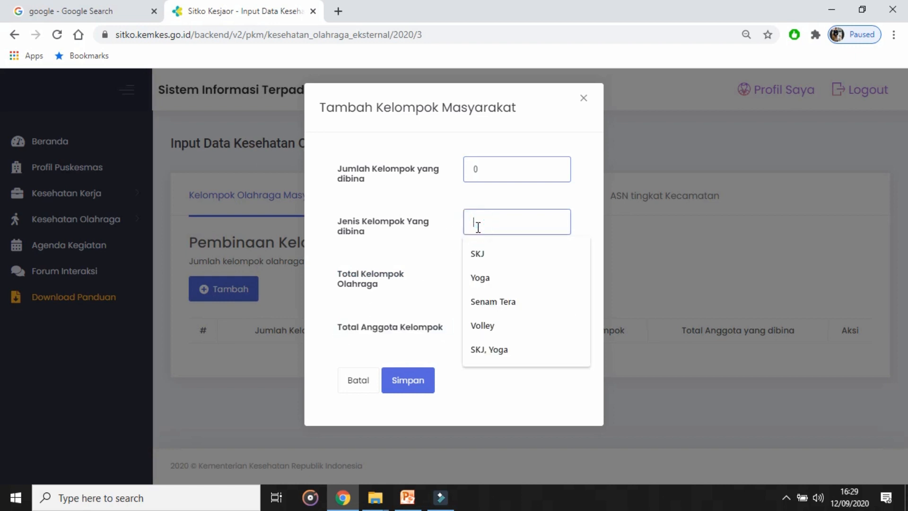
left_click(488, 251)
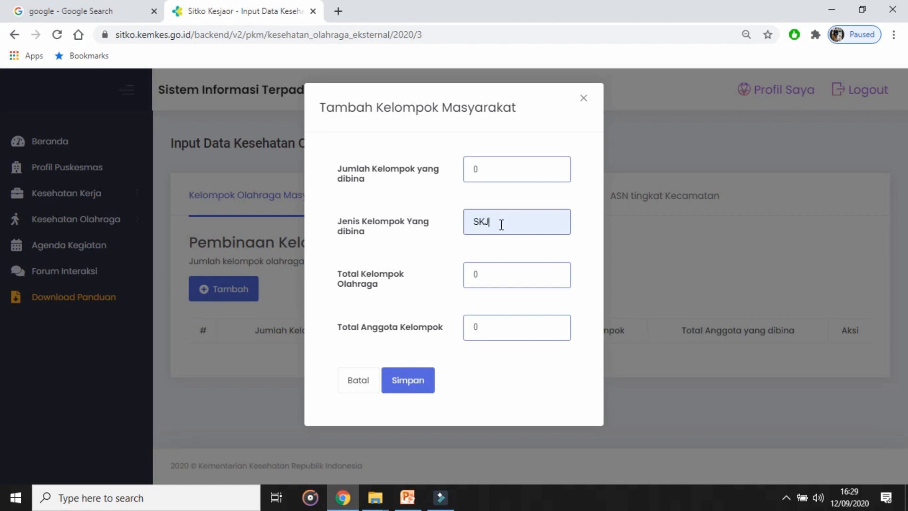
Step: Set the SKJ entry to 1 group coached, 3 total sports groups and 45 total members, and save it
double_click(480, 169)
left_click(501, 272)
double_click(493, 282)
double_click(470, 328)
type("45")
left_click(408, 380)
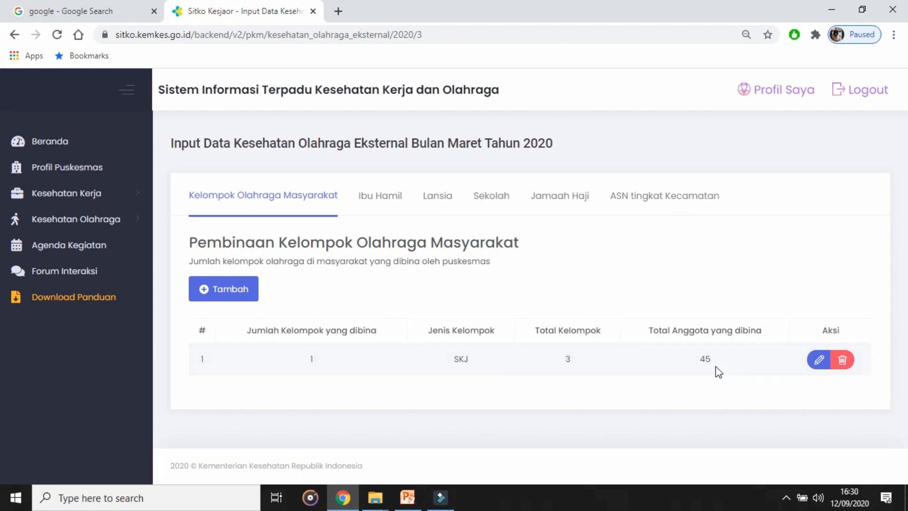
Step: Add and save a Volley community group entry with 2 groups coached, 2 total sports groups and 50 total members
left_click(215, 290)
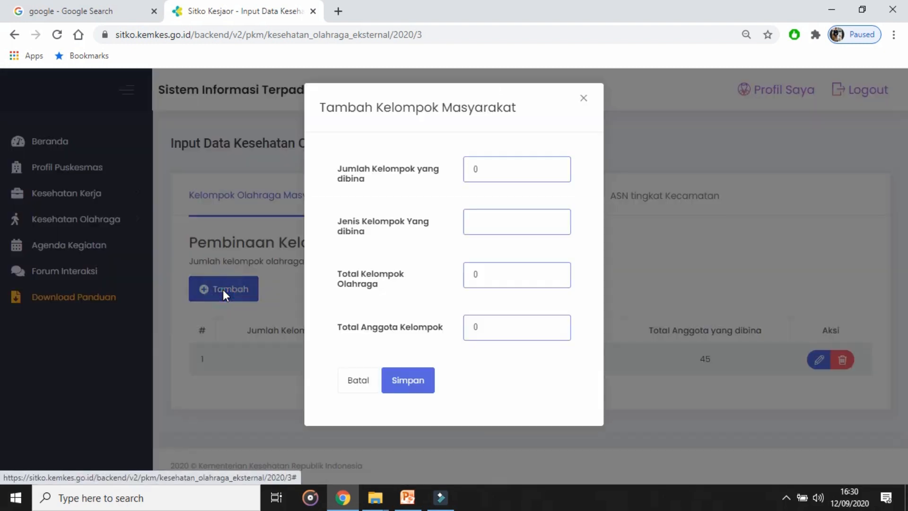
left_click(484, 223)
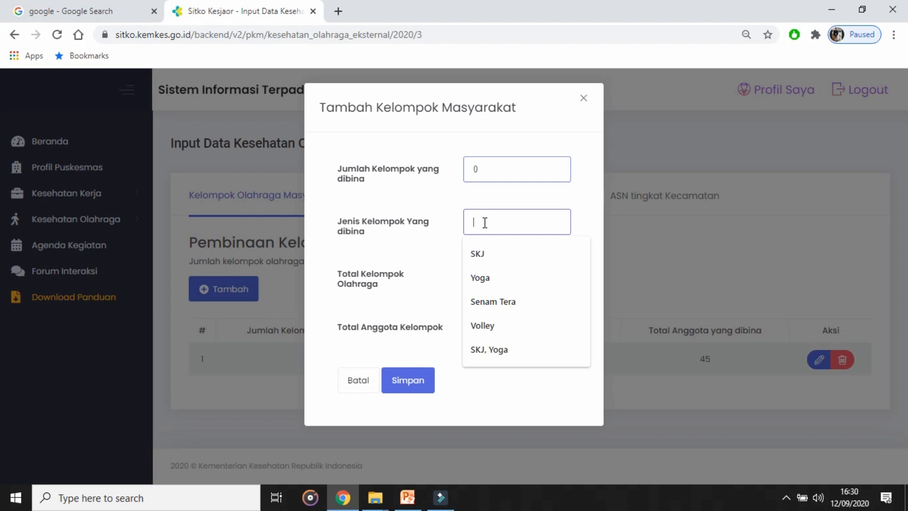
left_click(501, 327)
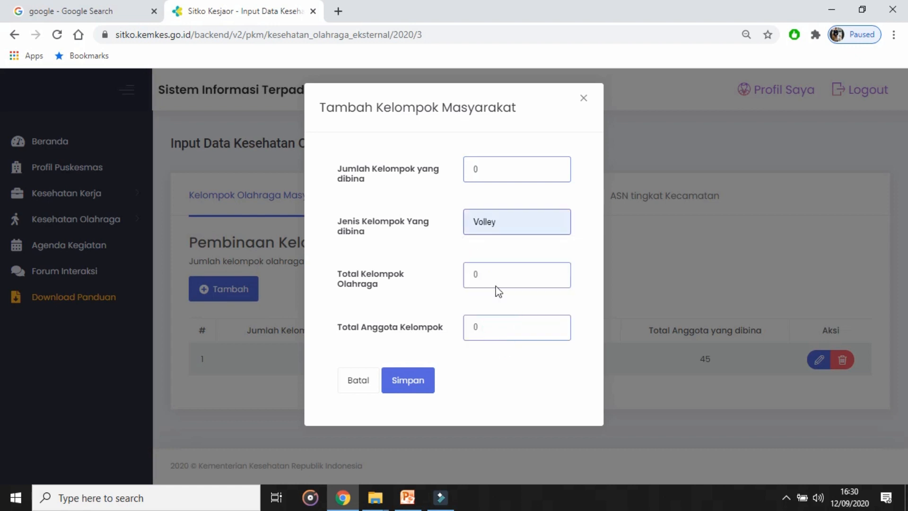
double_click(480, 170)
left_click(489, 275)
key("Tab")
left_click(420, 389)
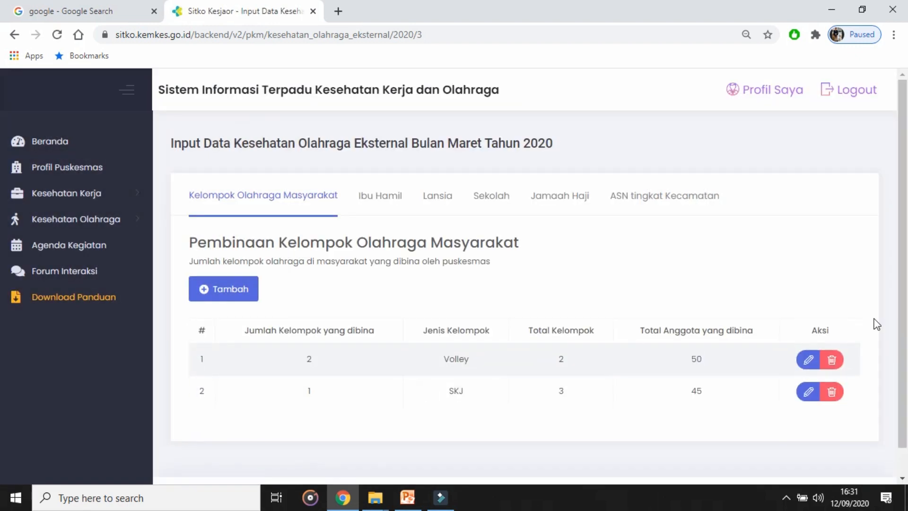
Step: Review the Volley and SKJ rows in the Maret 2020 community sports group table
left_click_drag(906, 291, 905, 346)
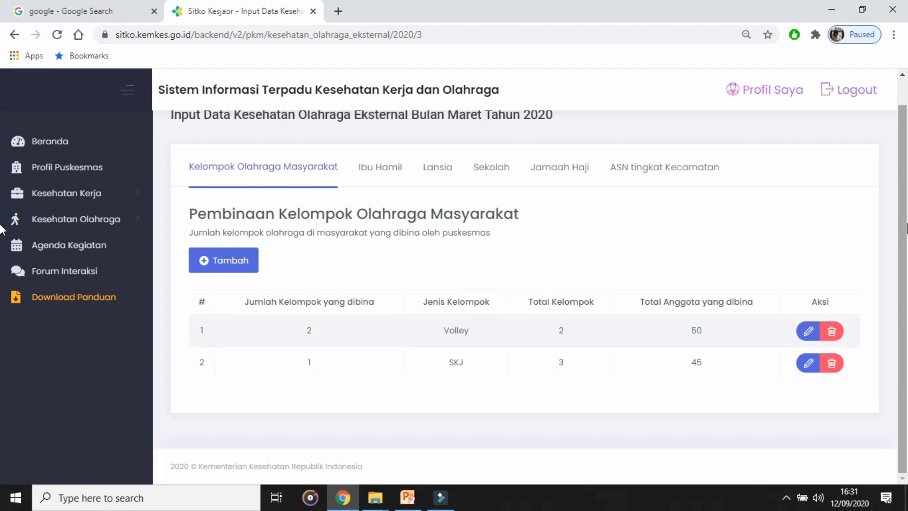
left_click_drag(906, 224, 906, 173)
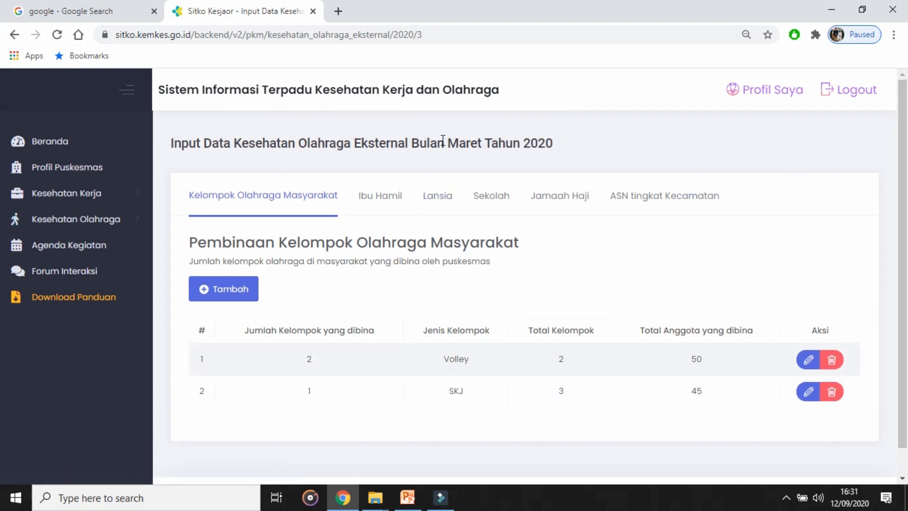
left_click_drag(418, 142, 492, 145)
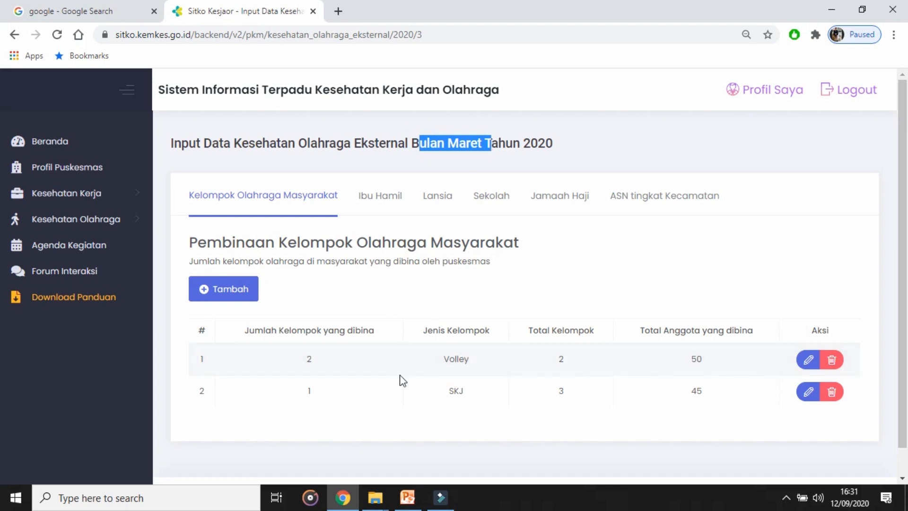
double_click(310, 358)
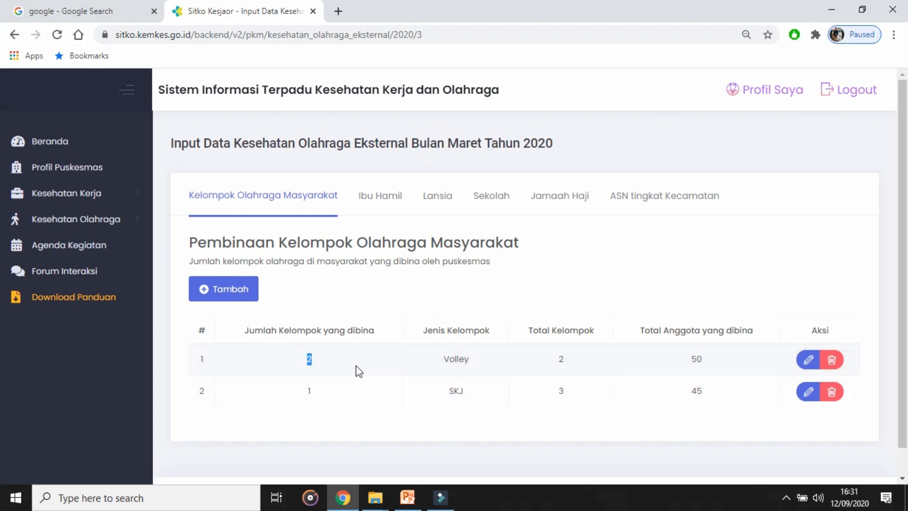
left_click(416, 402)
Step: Record the Ibu Hamil exercise coaching for Maret 2020 with 2 groups and 50 total participants, save it, and recheck the saved entry
left_click(381, 196)
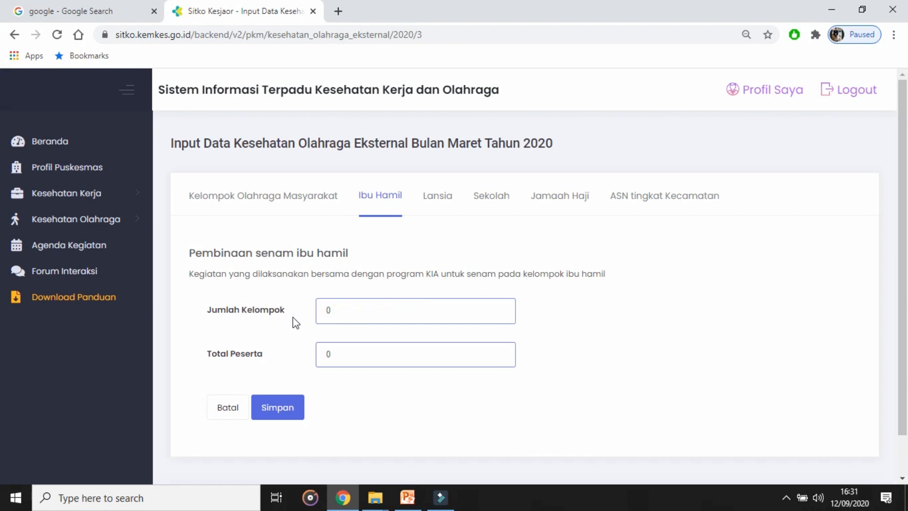
left_click_drag(290, 317, 208, 315)
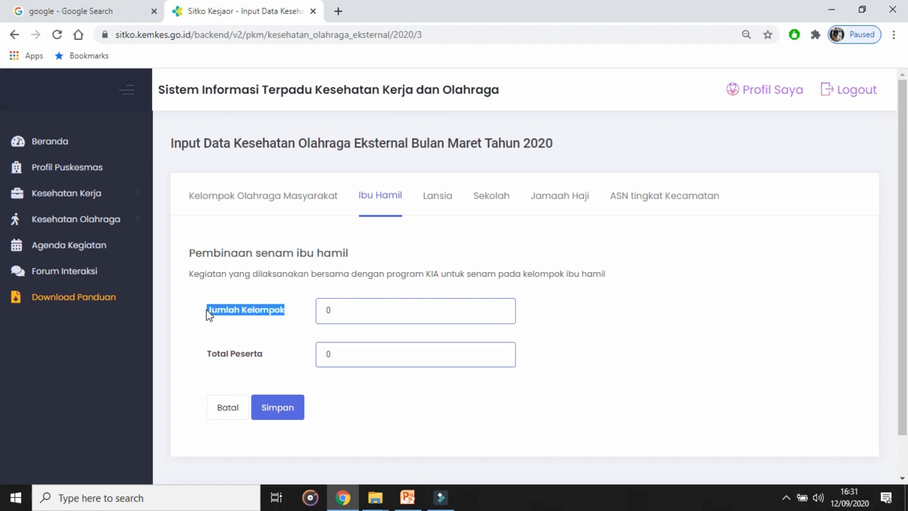
left_click(356, 311)
left_click_drag(334, 312, 323, 312)
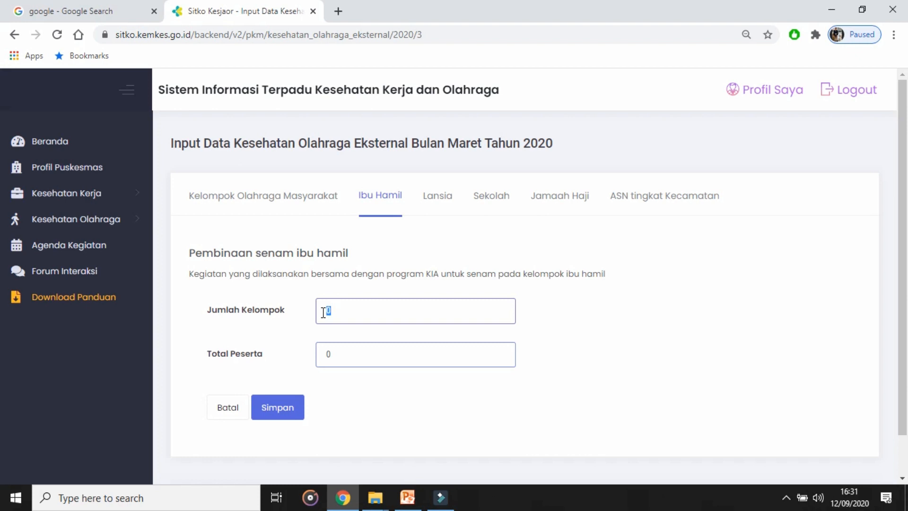
type("2")
key("Tab")
type("50")
left_click(290, 415)
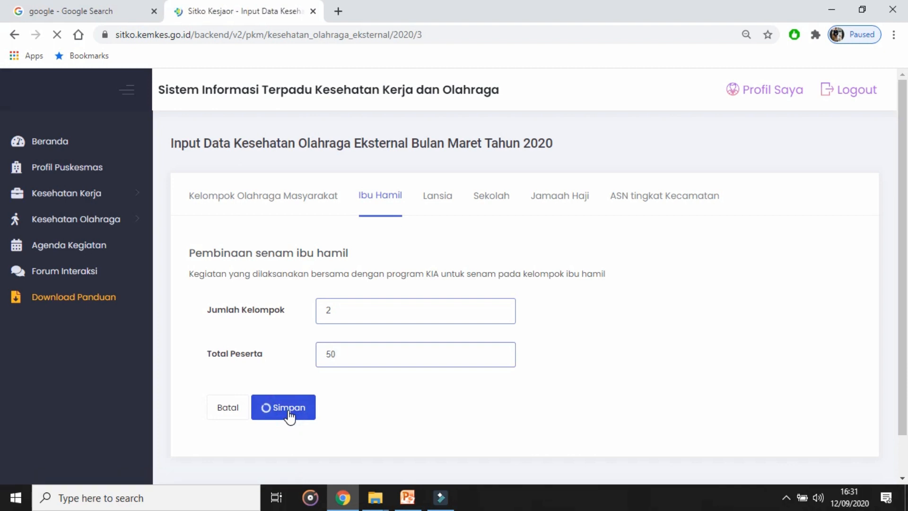
left_click(379, 200)
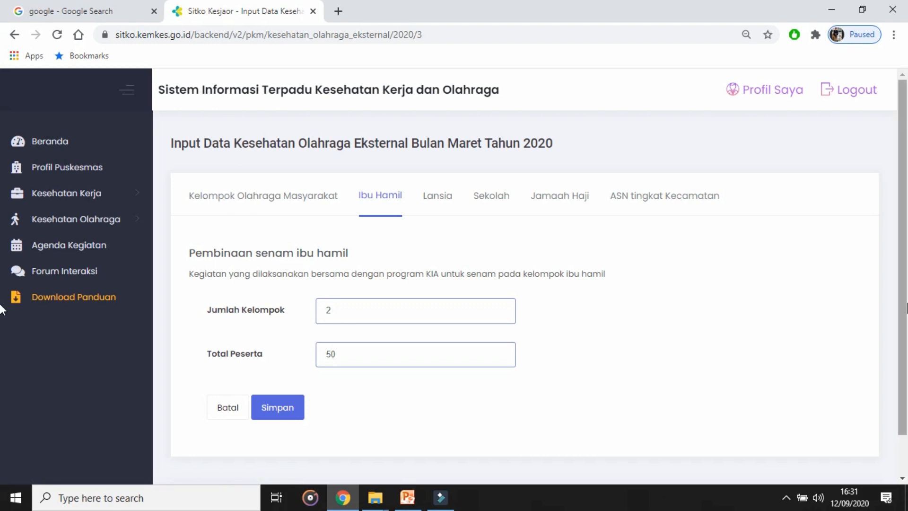
scroll(800, 339, "down", 1)
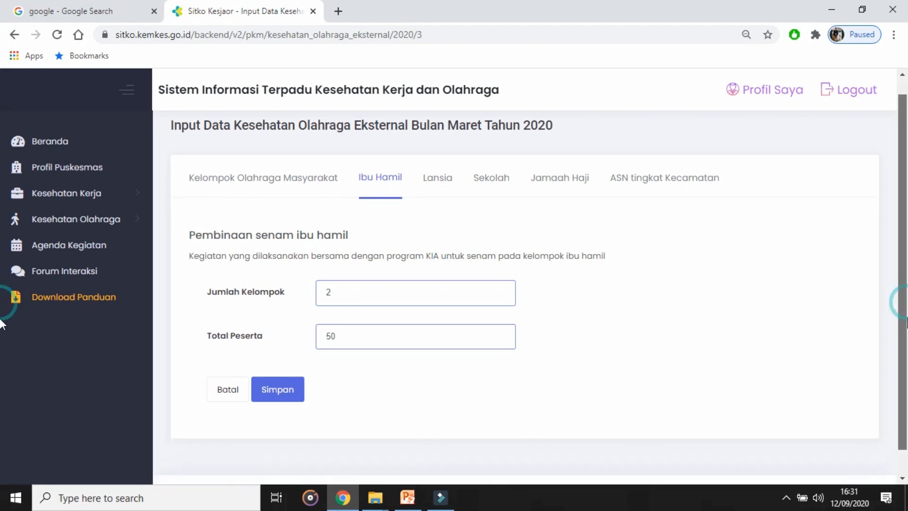
Step: Fill in the number of groups and total participants for the Lansia exercise coaching and save them
left_click(438, 188)
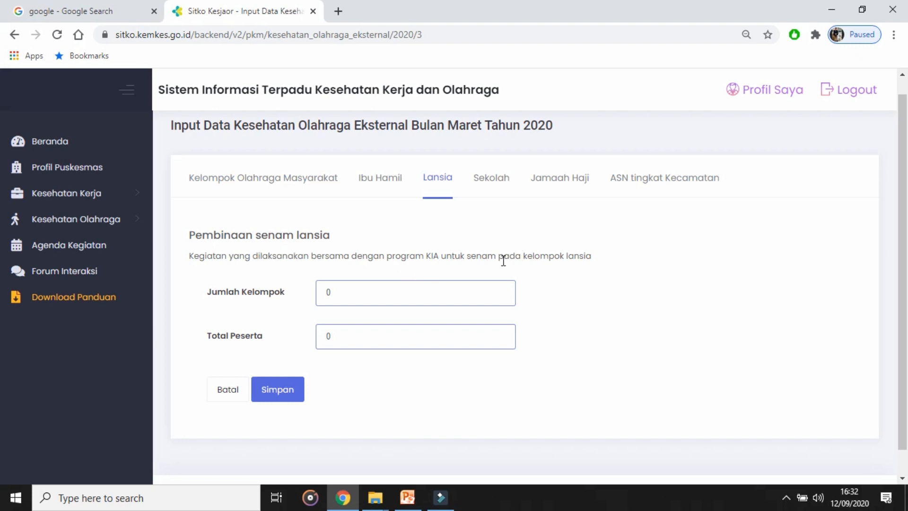
left_click_drag(354, 287, 313, 296)
left_click_drag(352, 335, 322, 337)
left_click(287, 390)
left_click(284, 391)
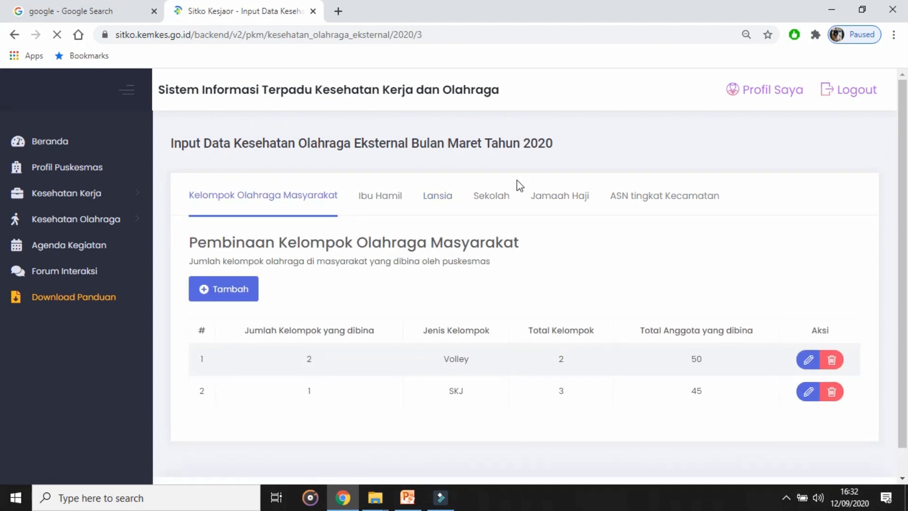
Step: In the Sekolah data for Tingkat SD, set 2 schools given fitness checks and 100 students examined in grades 4, 5 and 6
left_click(494, 203)
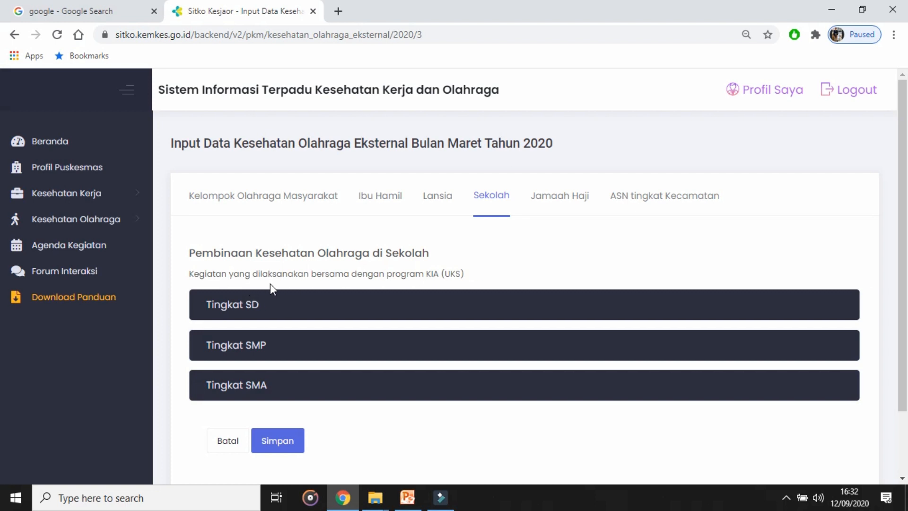
left_click(318, 309)
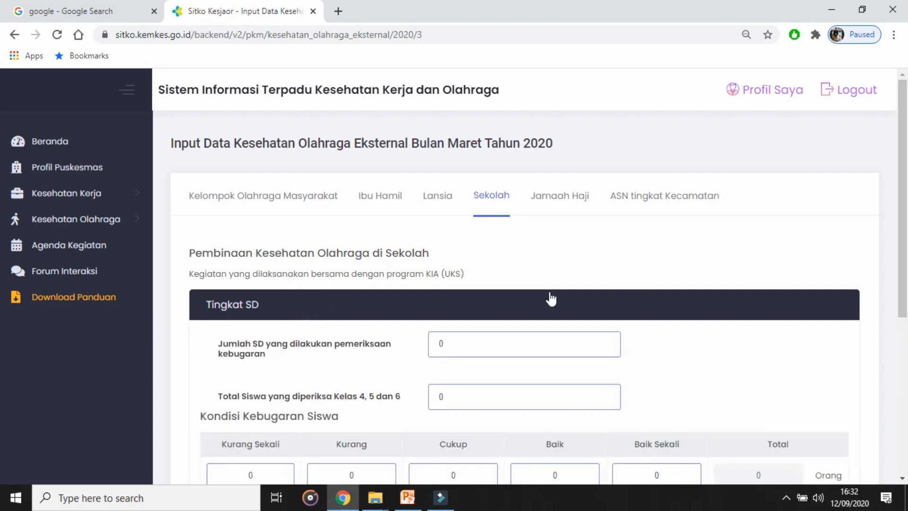
left_click_drag(280, 358, 211, 345)
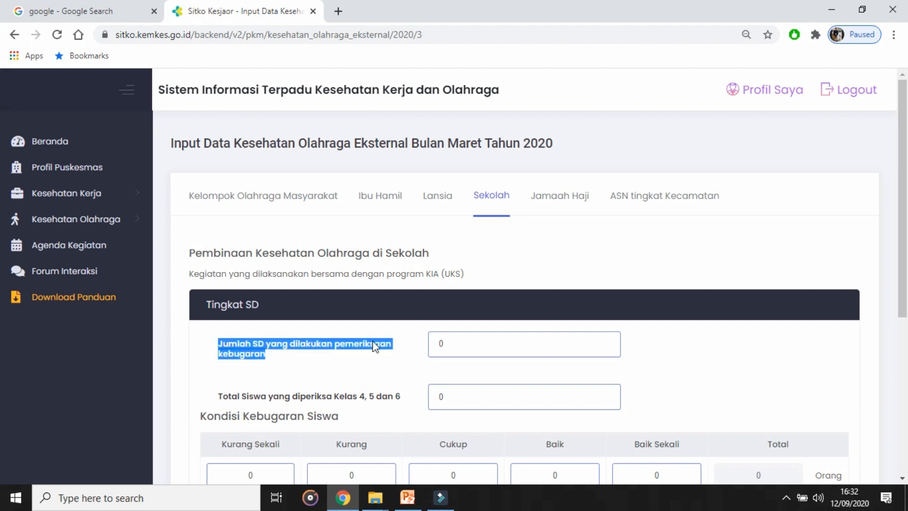
left_click_drag(482, 142, 413, 148)
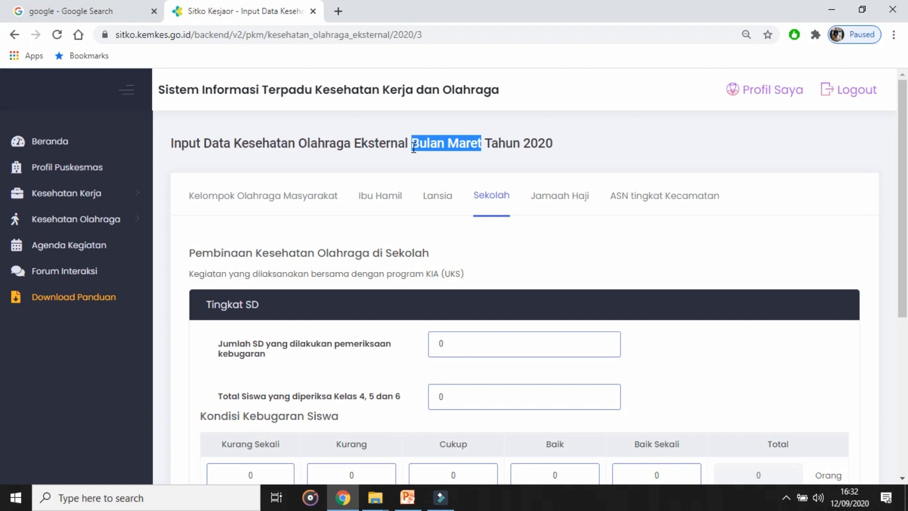
left_click(453, 349)
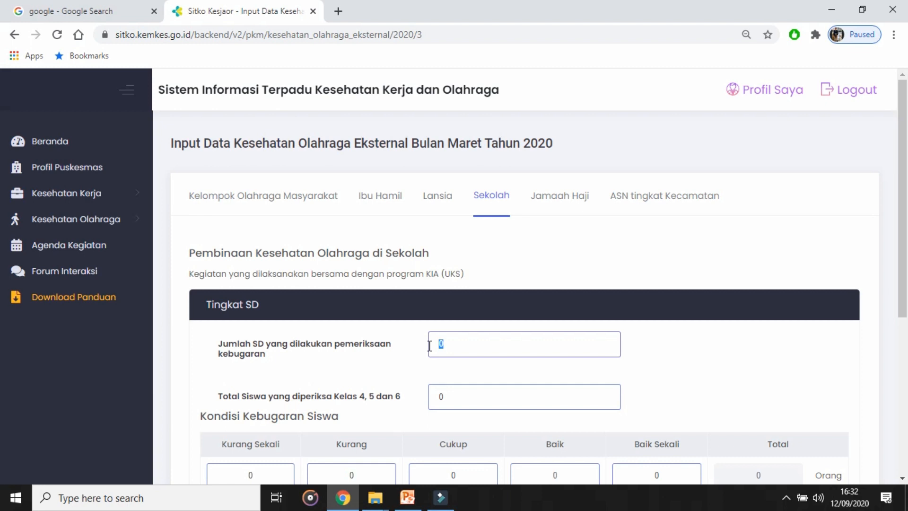
type("2")
left_click(454, 394)
type("100")
left_click(734, 368)
Step: Try to save the Sekolah data with all Tingkat SD student fitness counts left at 0
scroll(734, 367, "down", 3)
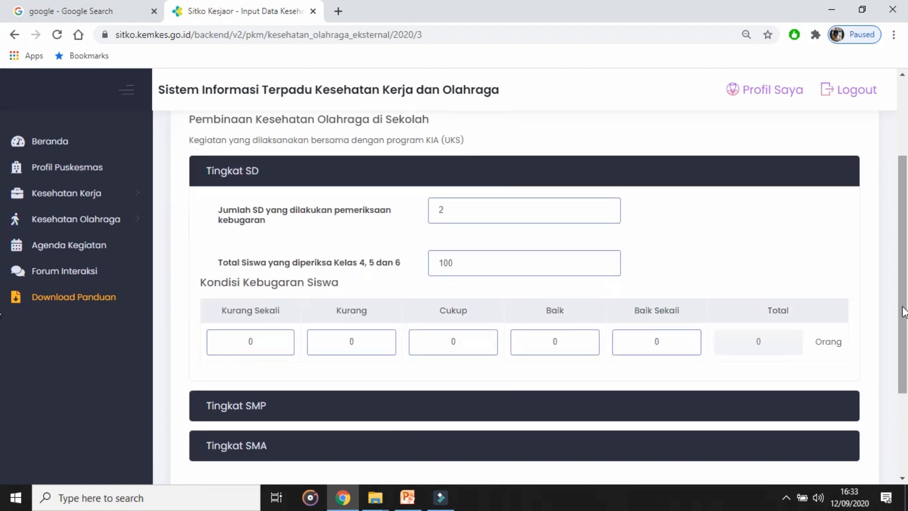
left_click(466, 341)
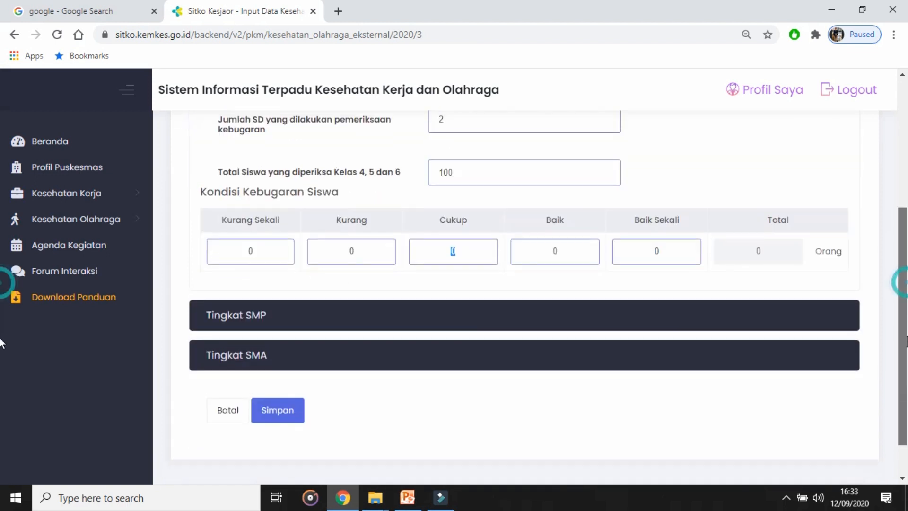
left_click_drag(904, 293, 904, 362)
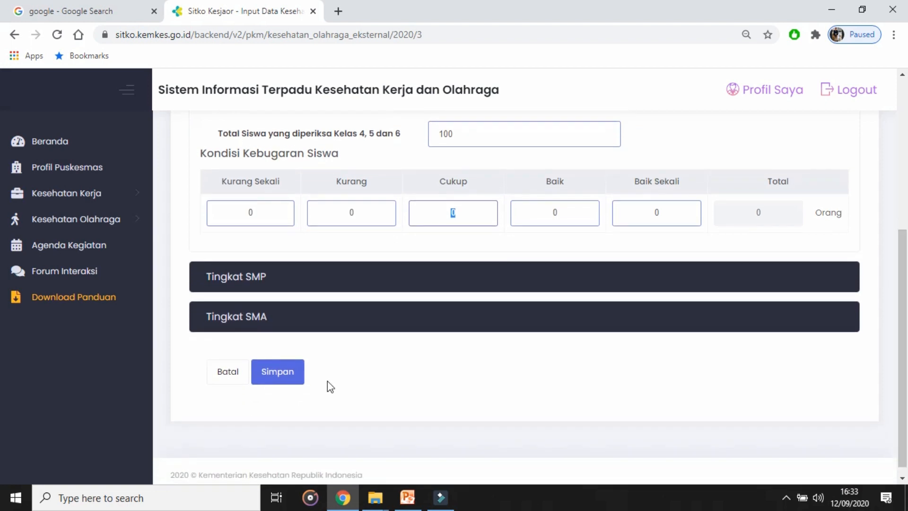
left_click(282, 379)
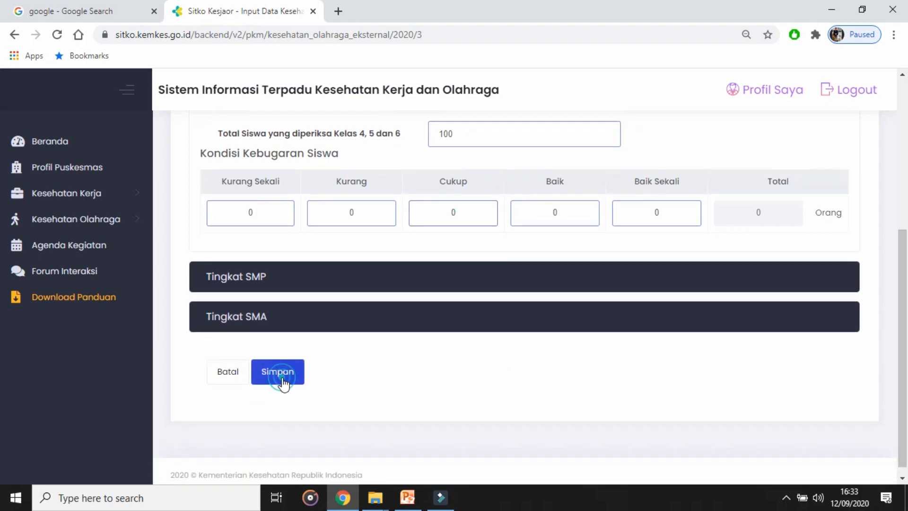
Step: Set the Tingkat SD student fitness counts to 80 Cukup, 10 Baik and 10 Kurang, and save the Sekolah data
left_click(465, 215)
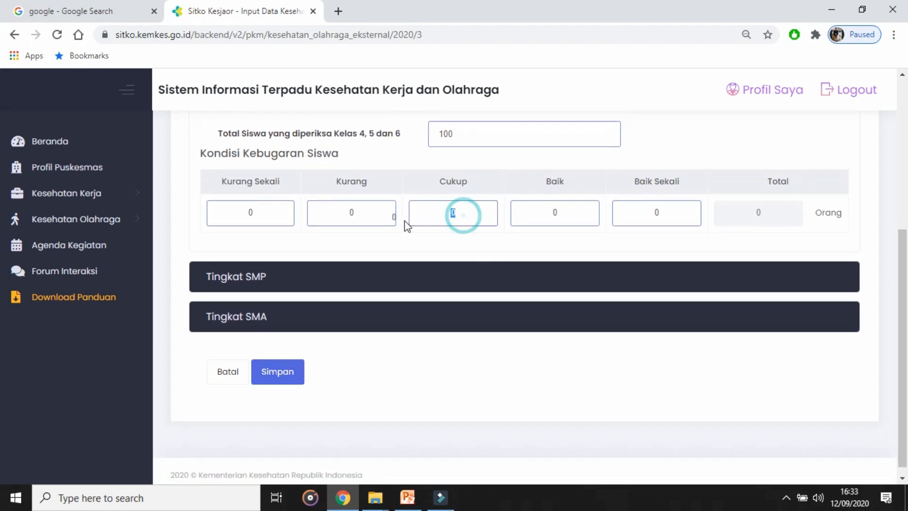
type("80")
key("Tab")
type("10")
left_click(376, 215)
type("10")
left_click(515, 245)
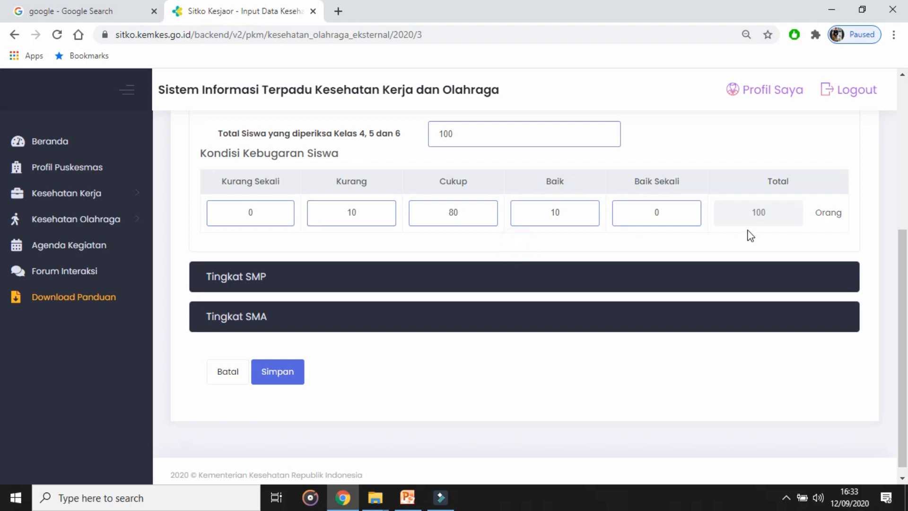
left_click(277, 384)
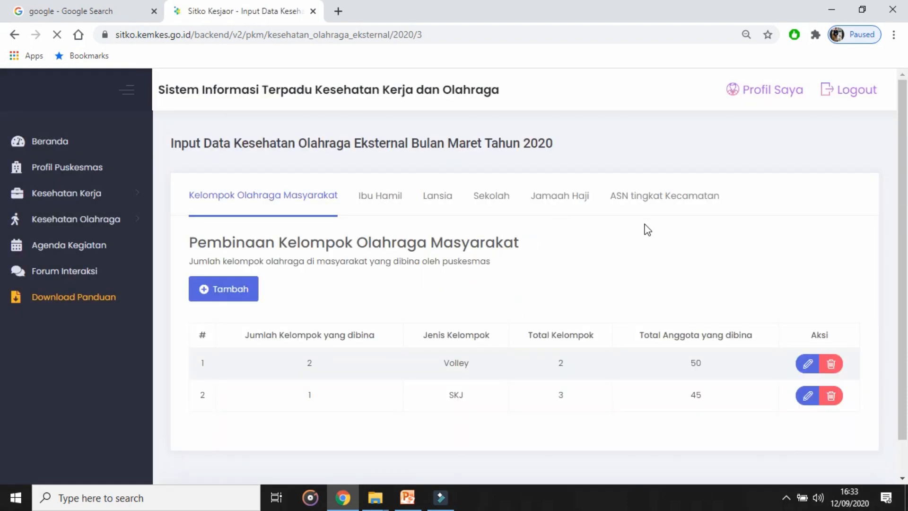
Step: Open the Jamaah Haji data for Maret 2020 and read its description of the pilgrims' physical fitness measurement
left_click(559, 203)
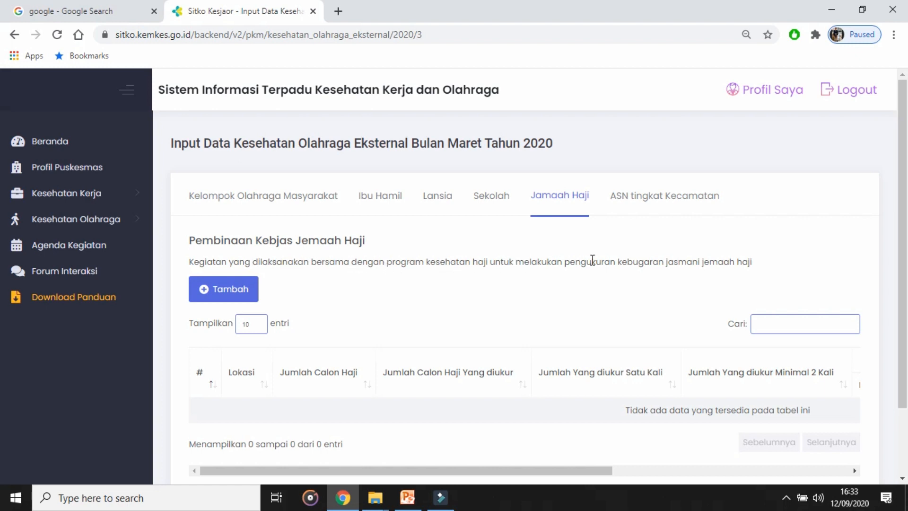
left_click_drag(564, 264, 678, 282)
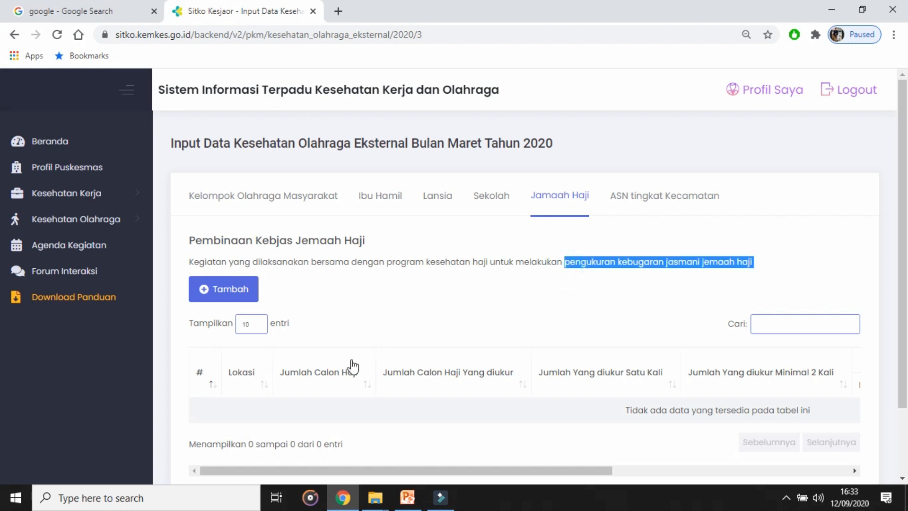
left_click(357, 290)
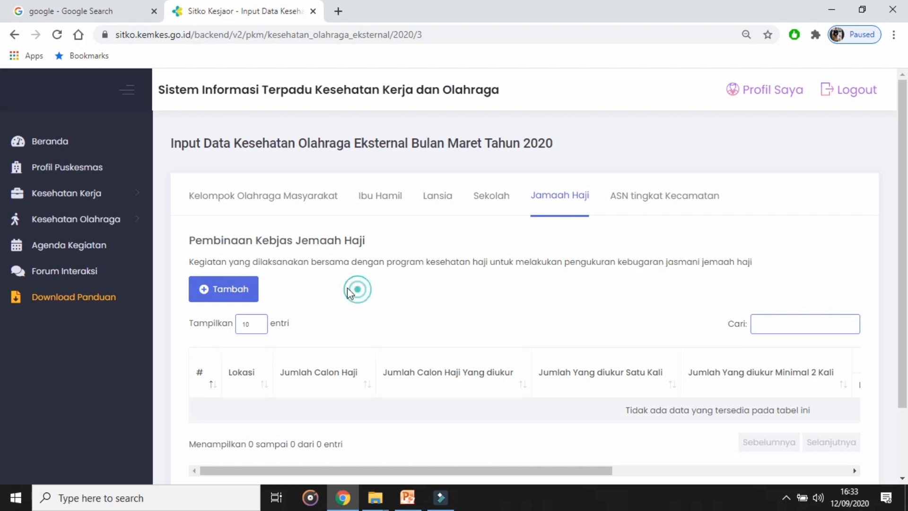
Step: Examine the location, pilgrim count and fitness fields of a new Jemaah Haji entry, close it unsaved, and view the table's columns
left_click(240, 289)
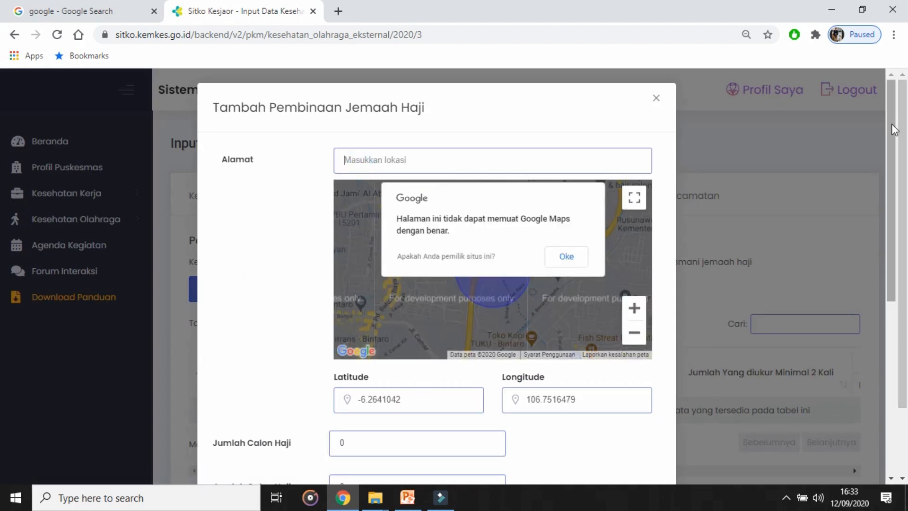
scroll(901, 205, "down", 3)
left_click_drag(901, 199, 907, 221)
scroll(635, 237, "up", 4)
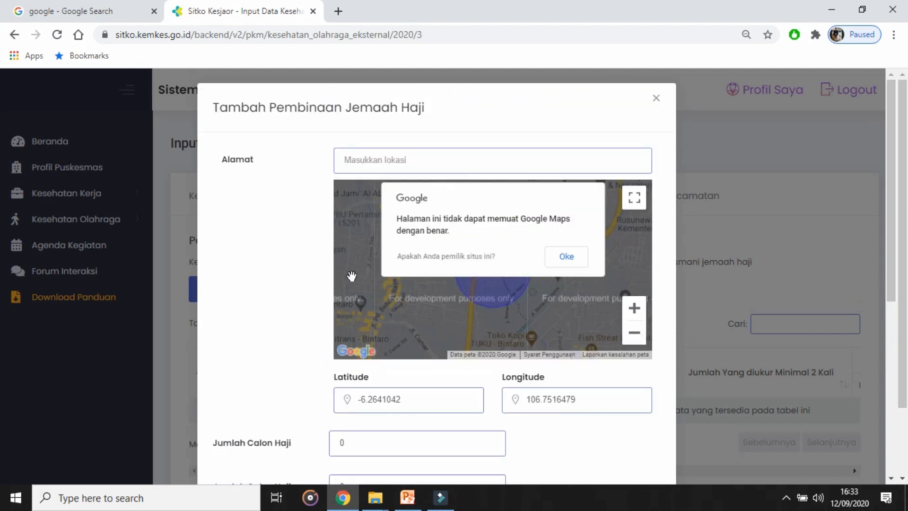
scroll(362, 344, "down", 3)
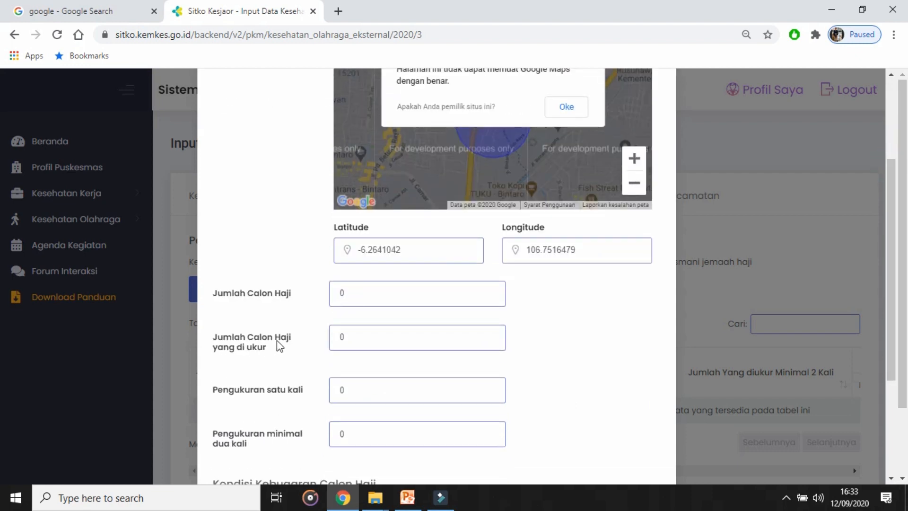
left_click_drag(894, 286, 893, 353)
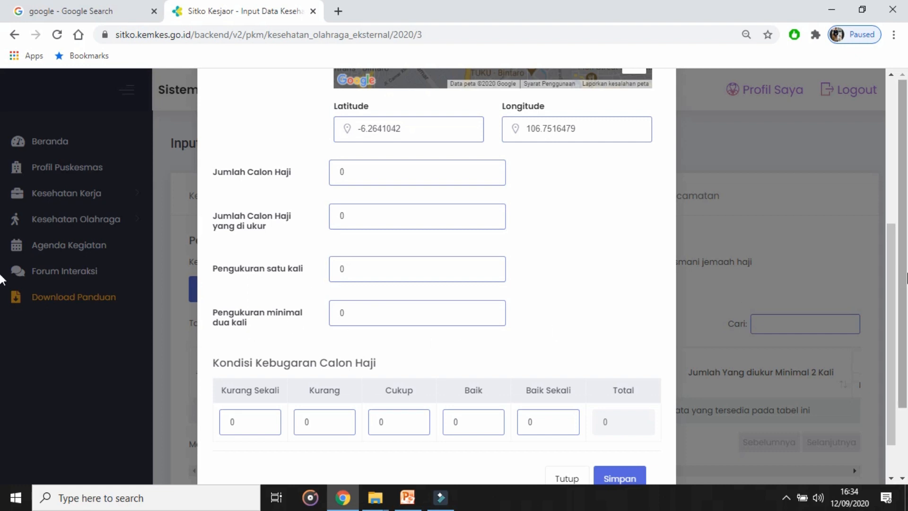
scroll(891, 263, "down", 2)
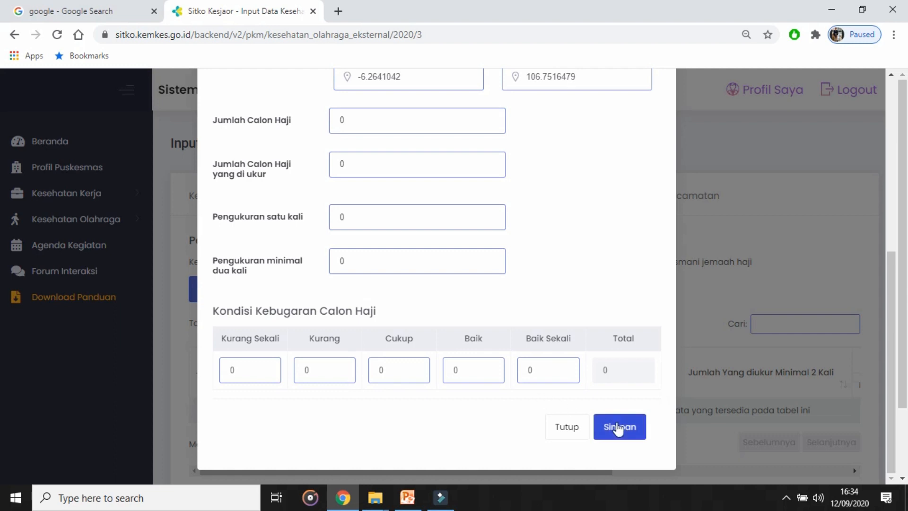
left_click(571, 427)
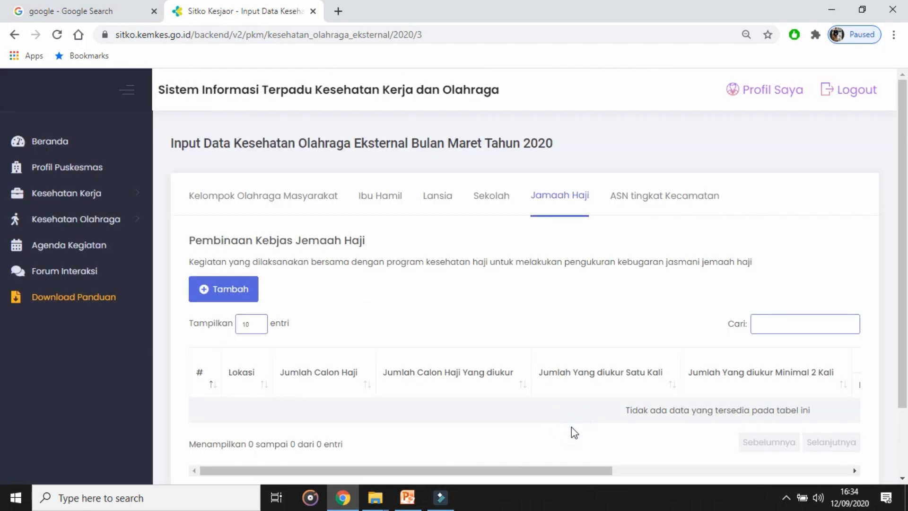
left_click_drag(533, 470, 566, 470)
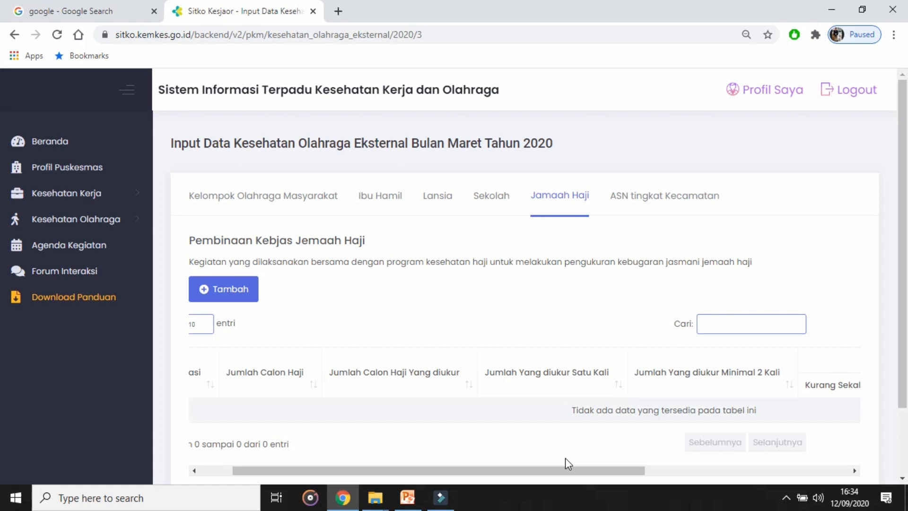
left_click_drag(573, 471, 485, 470)
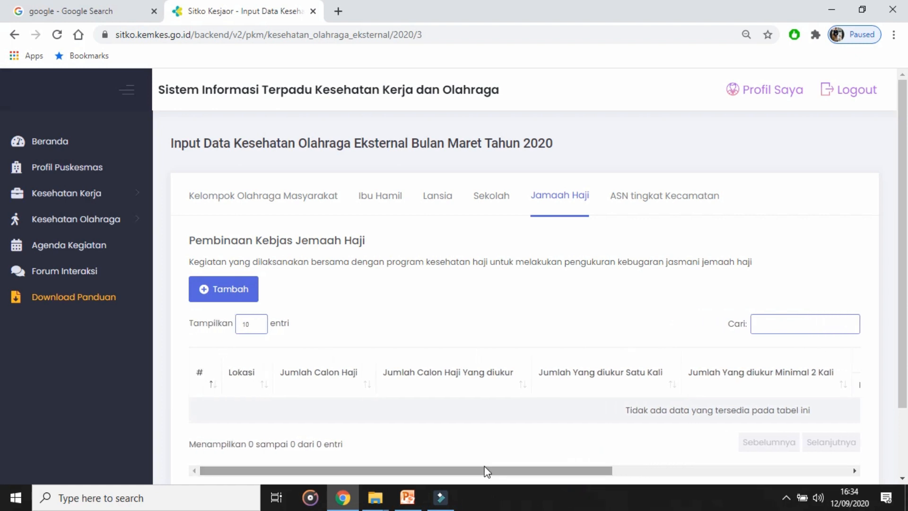
Step: Open the ASN tingkat Kecamatan data for Maret 2020, start a new entry and view its Jenis Instansi options
left_click(627, 201)
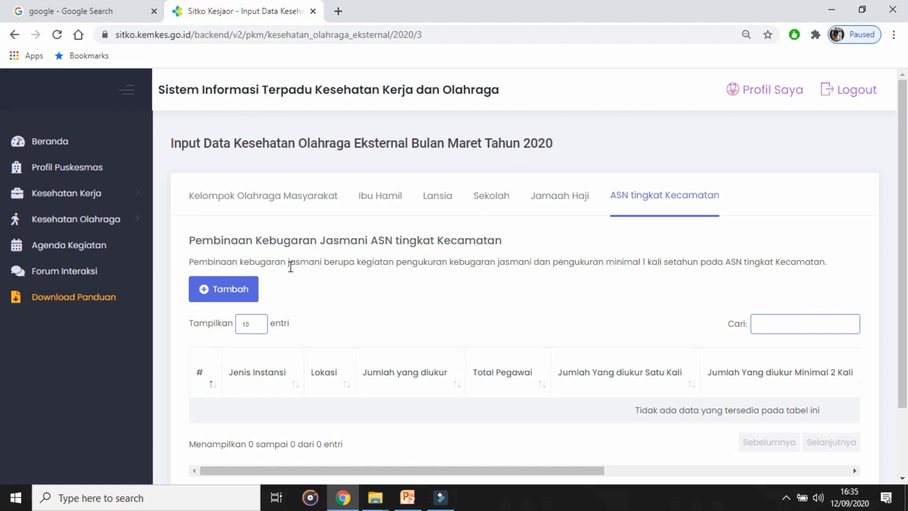
left_click(252, 287)
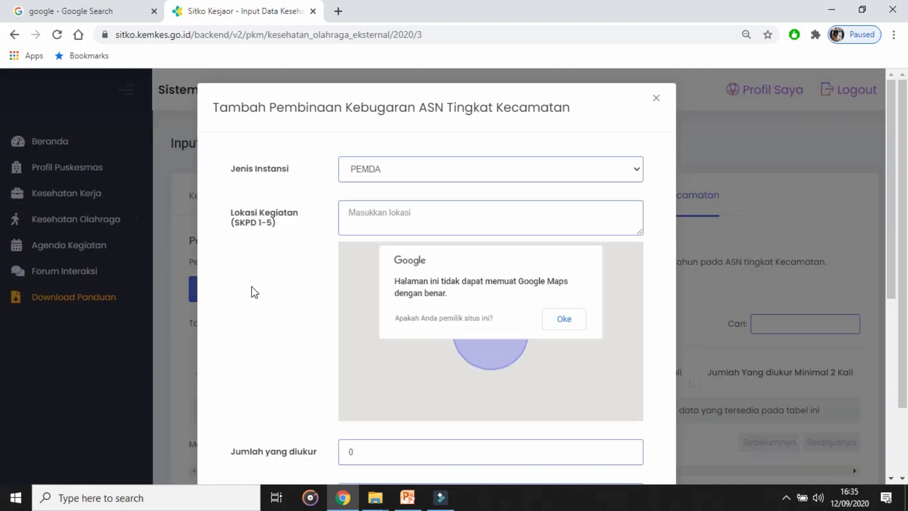
left_click(457, 178)
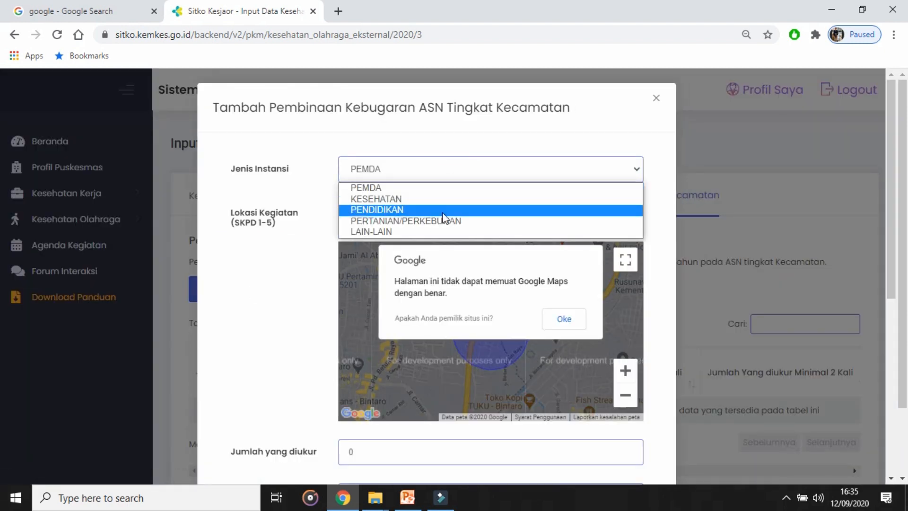
left_click(315, 186)
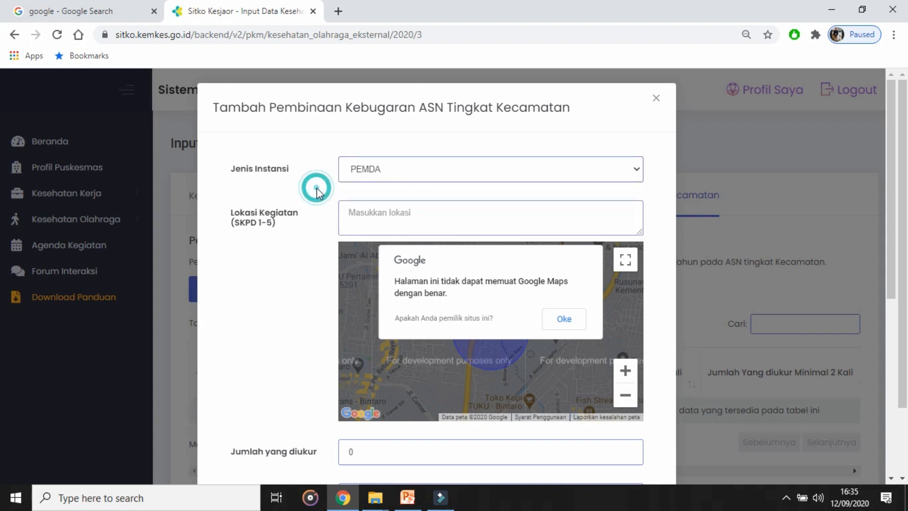
Step: Examine the location, employee count, measurement and fitness condition fields of the new ASN entry, and close it unsaved
left_click(379, 211)
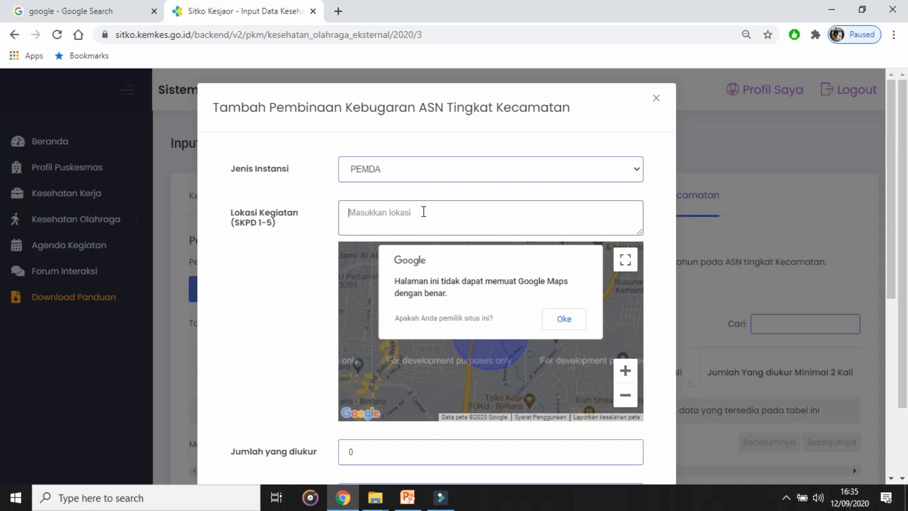
scroll(894, 257, "down", 5)
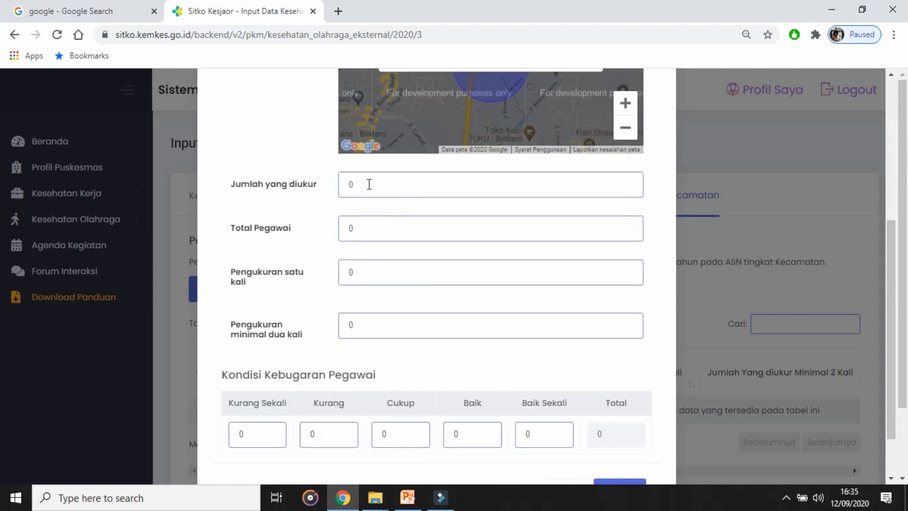
left_click_drag(367, 195, 341, 198)
left_click_drag(362, 228, 330, 240)
left_click_drag(373, 271, 349, 273)
left_click_drag(364, 322, 347, 325)
scroll(892, 317, "down", 2)
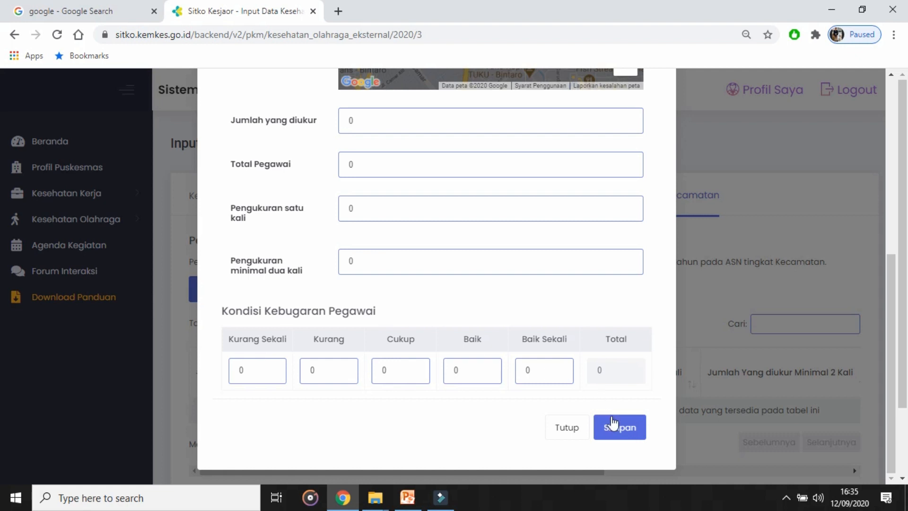
left_click(568, 428)
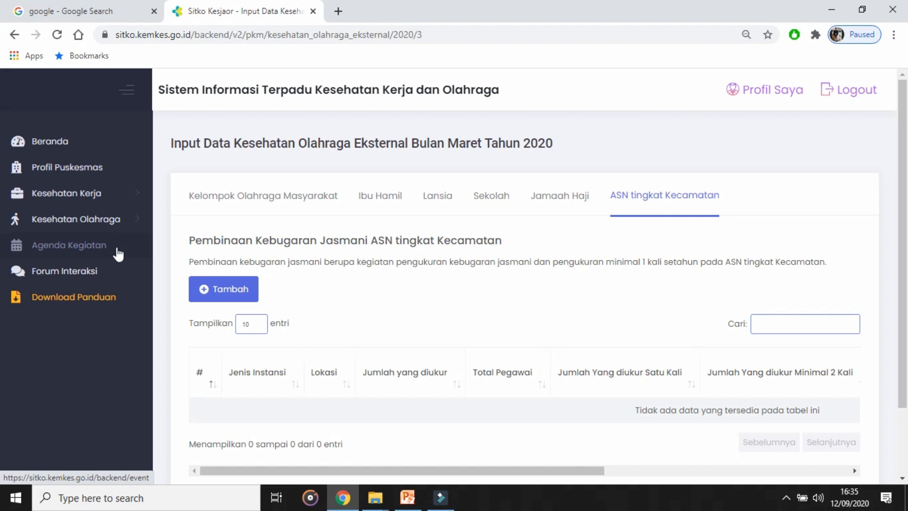
Step: View the lists of saved Kesehatan Olahraga Internal and Kesehatan Olahraga Eksternal records
left_click(100, 225)
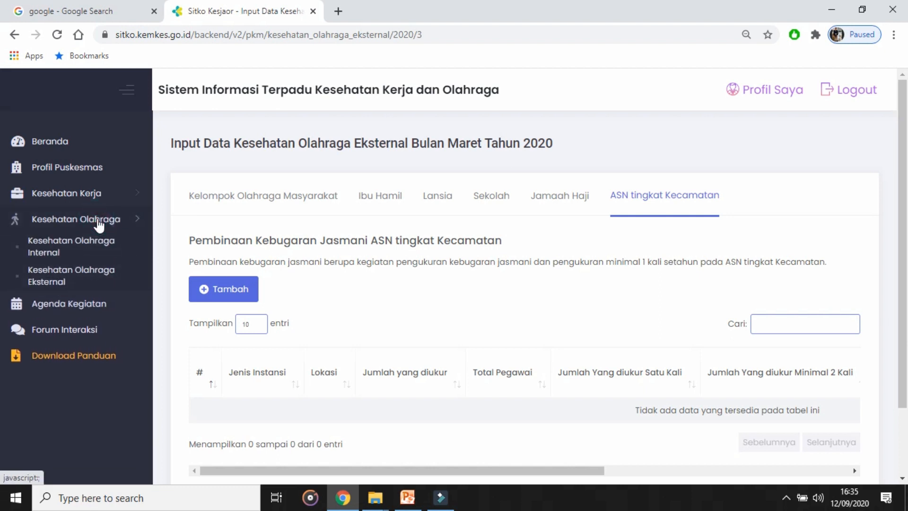
left_click(85, 251)
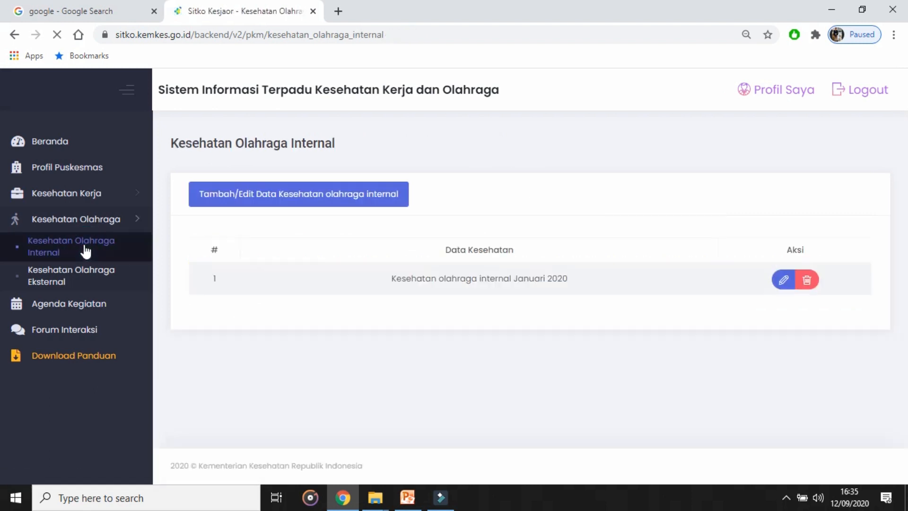
left_click(84, 280)
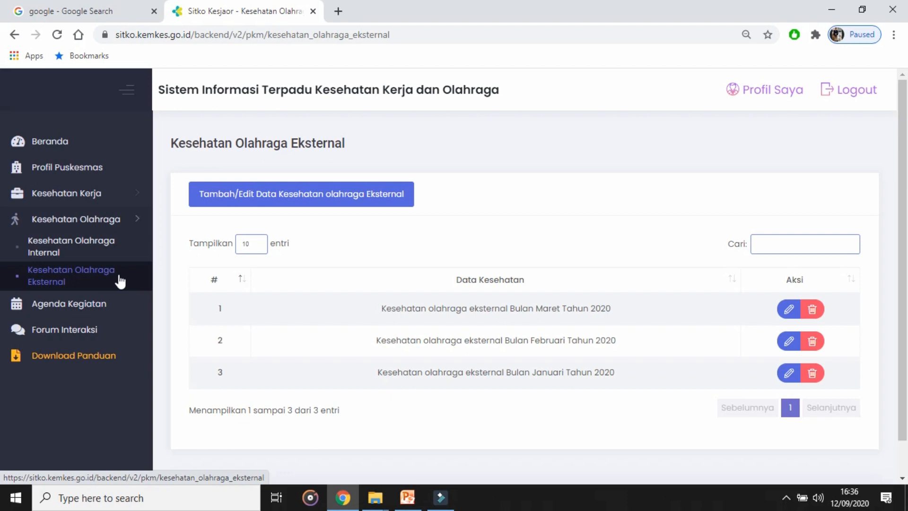
left_click(78, 224)
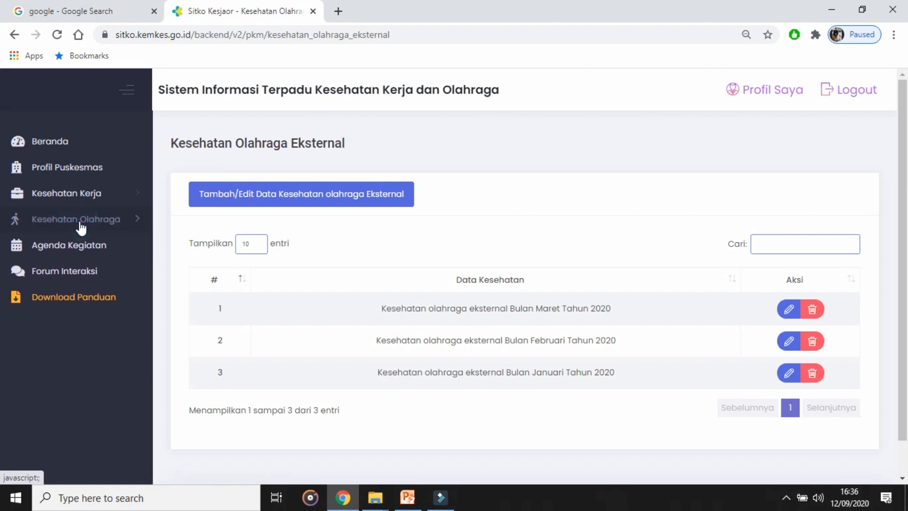
Step: Open Beranda and review the Leveling Kesehatan Olahraga status with the variable checklist beneath it
left_click(61, 147)
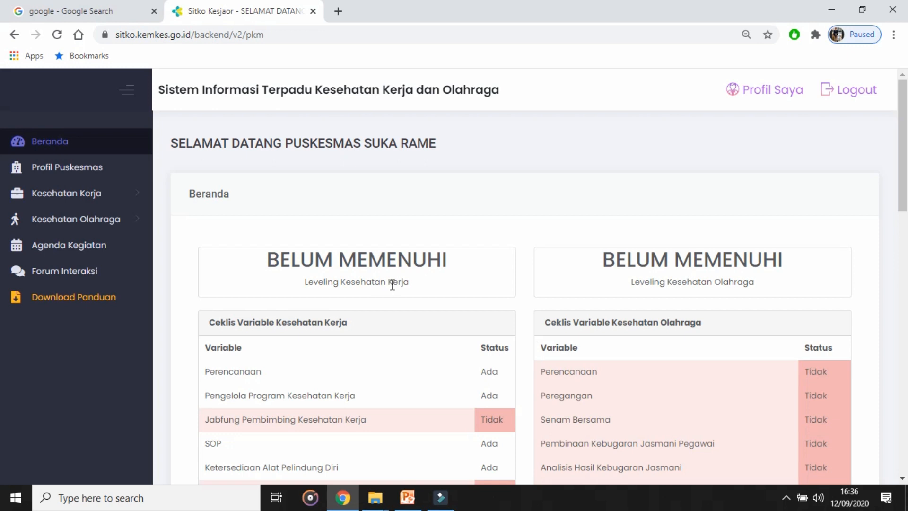
left_click_drag(634, 282, 745, 282)
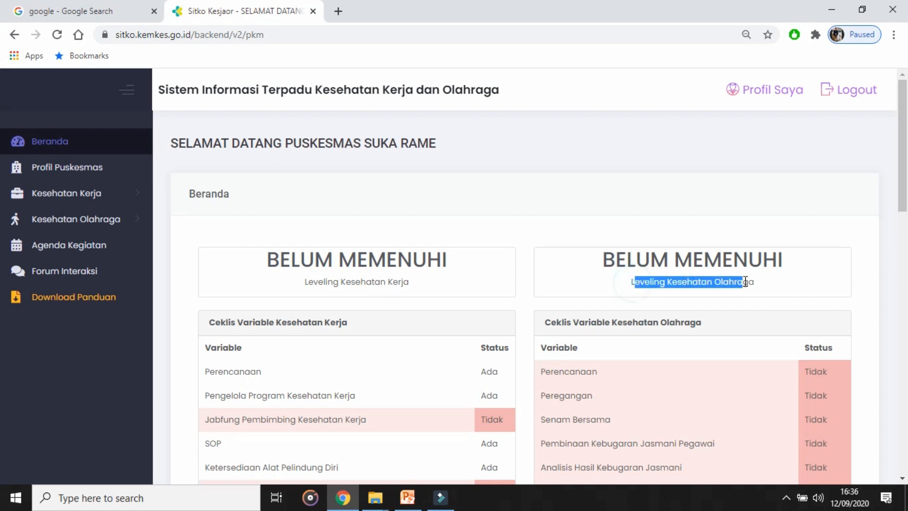
left_click(785, 279)
left_click_drag(905, 182, 905, 230)
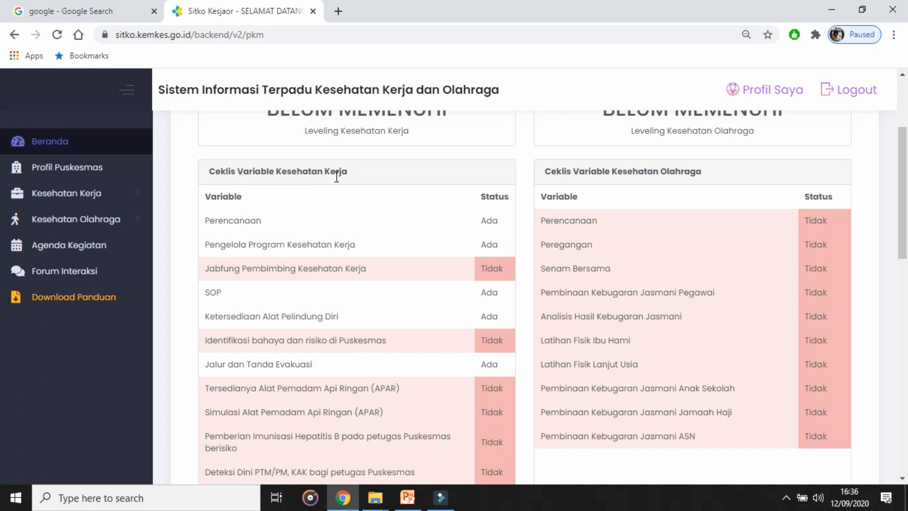
Step: Collapse the navigation sidebar and compare the Kesehatan Kerja and Kesehatan Olahraga checklists with the Leveling Kesehatan Kerja status
left_click(129, 91)
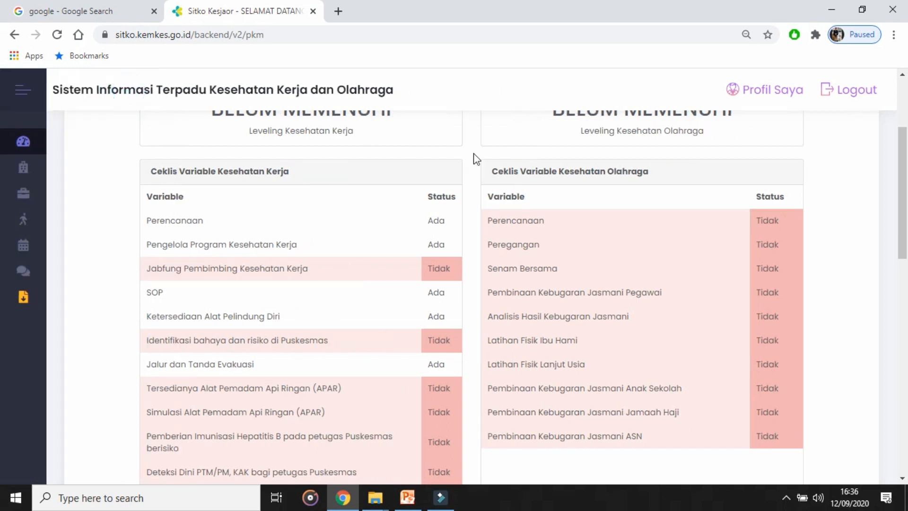
mouse_move(907, 181)
left_mouse_down()
mouse_move(907, 204)
mouse_move(907, 183)
left_mouse_up()
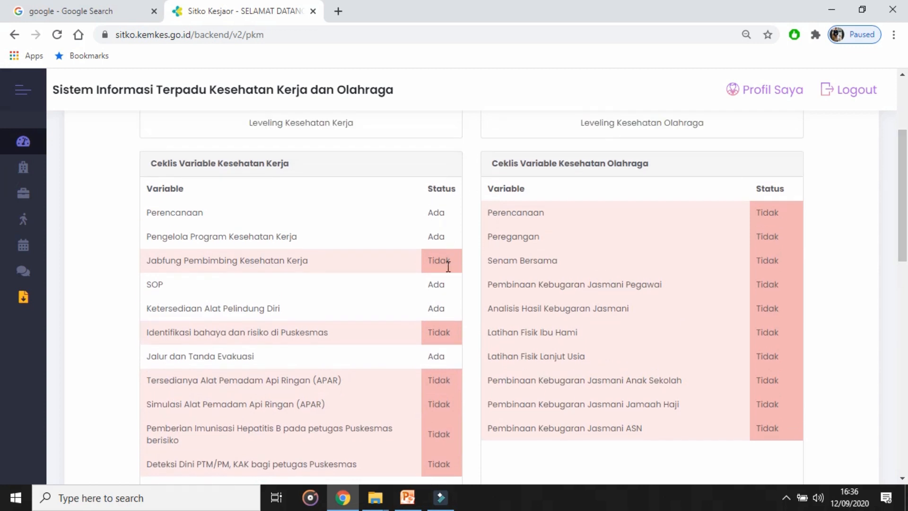
mouse_move(906, 193)
left_mouse_down()
mouse_move(906, 270)
mouse_move(906, 185)
left_mouse_up()
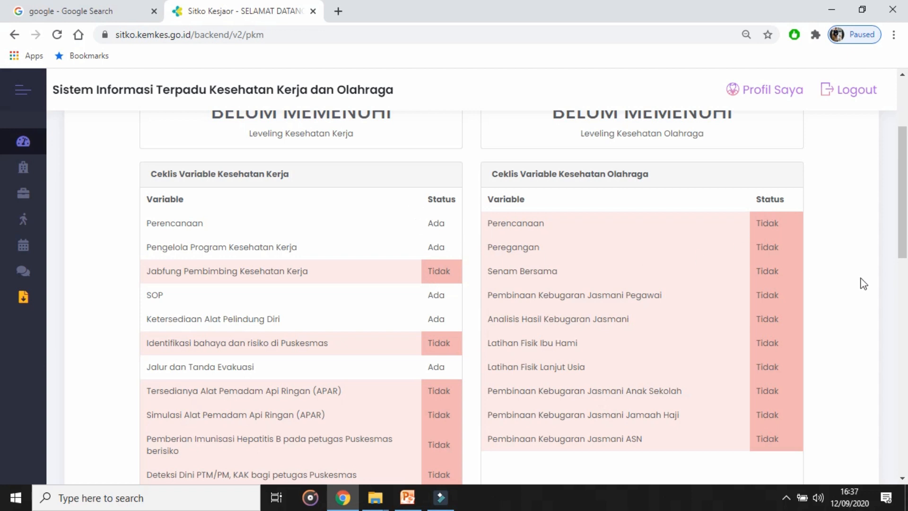
left_click_drag(904, 202, 904, 173)
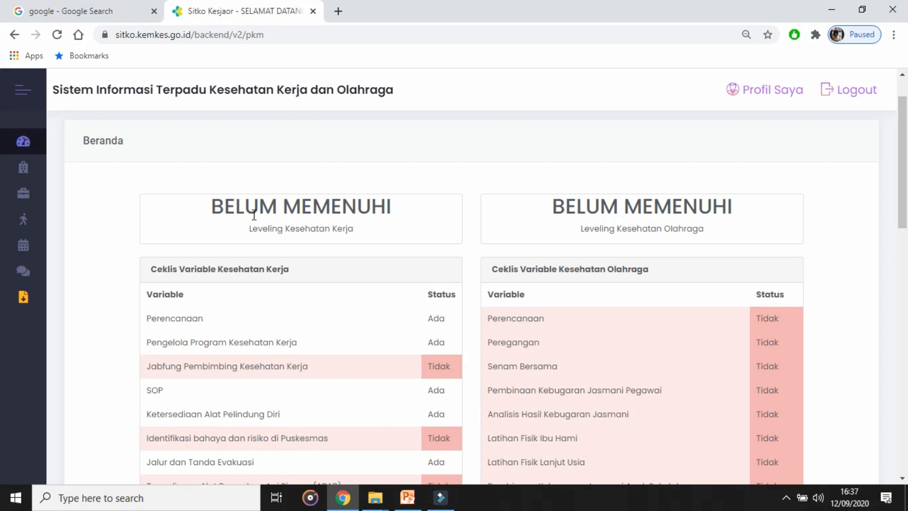
left_click_drag(209, 210, 409, 210)
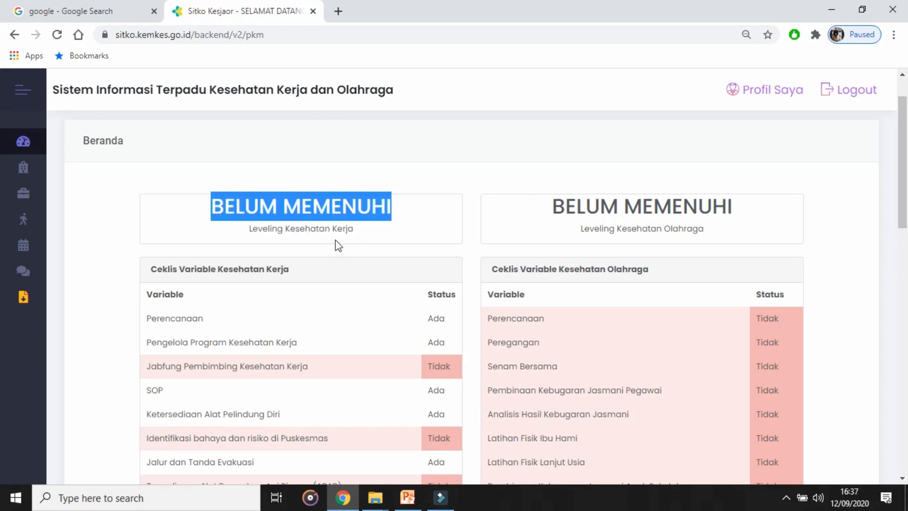
left_click(359, 230)
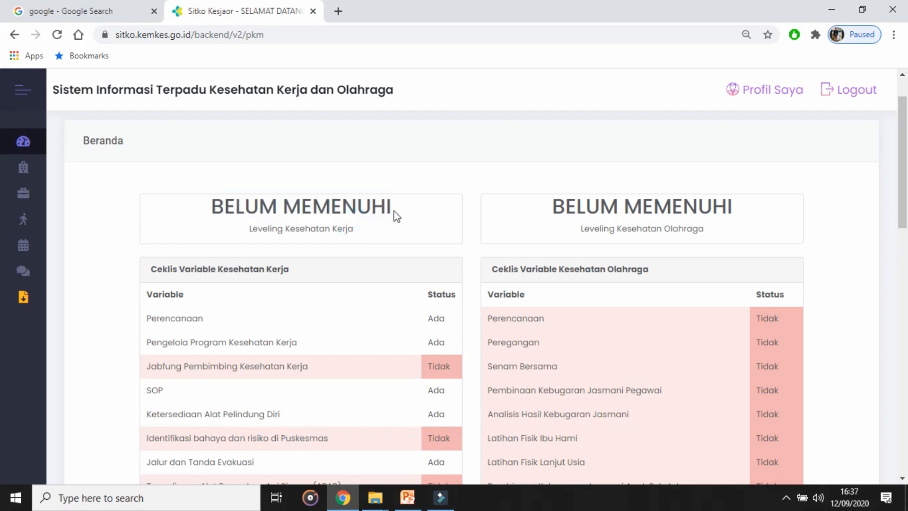
Step: Check the Jumlah pos UKK figure and dismiss the Google Maps notice covering the Persebaran pos UKK map
scroll(1, 199, "down", 3)
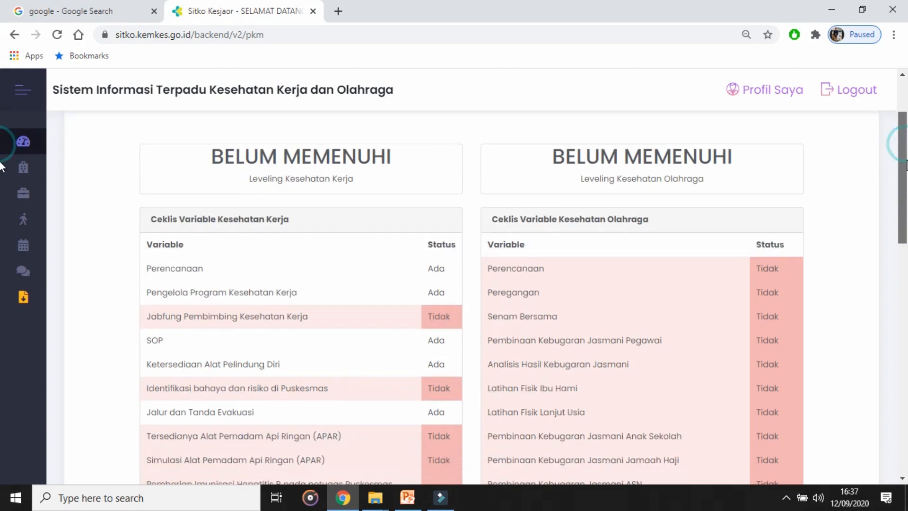
scroll(1, 198, "down", 4)
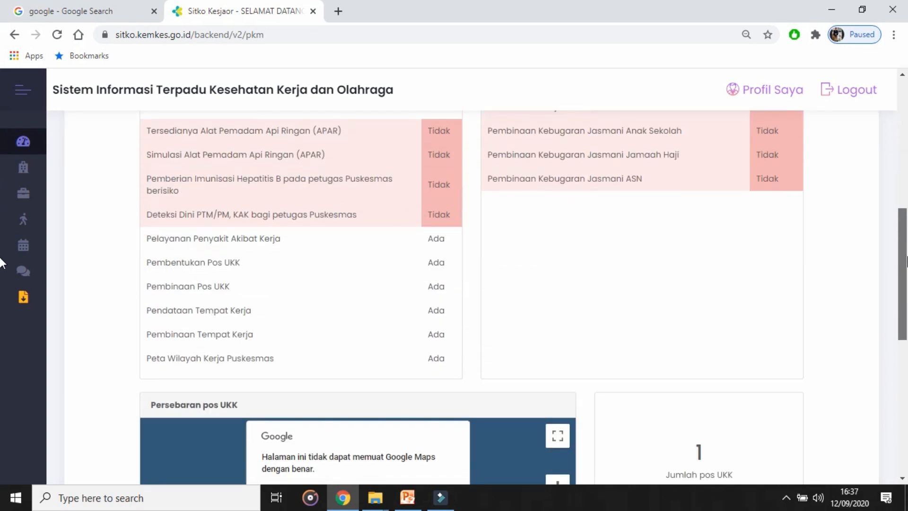
scroll(1, 262, "down", 4)
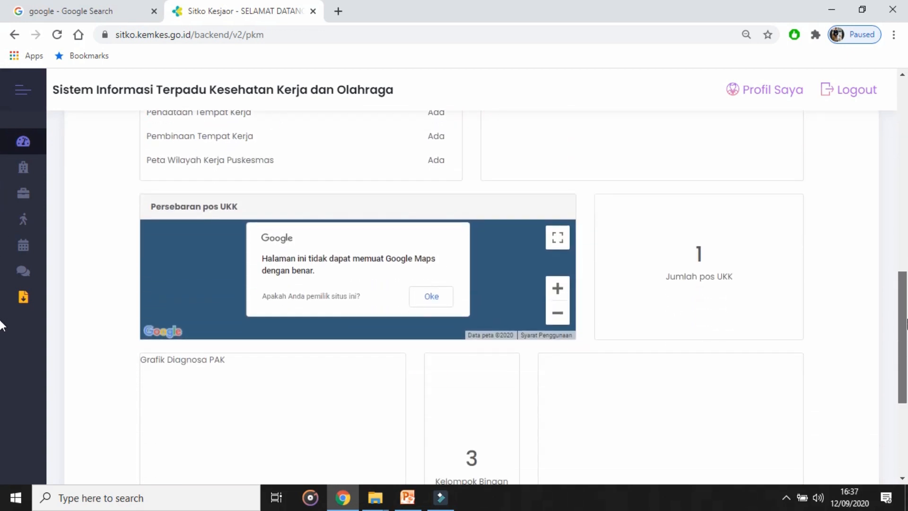
left_click_drag(906, 318, 907, 330)
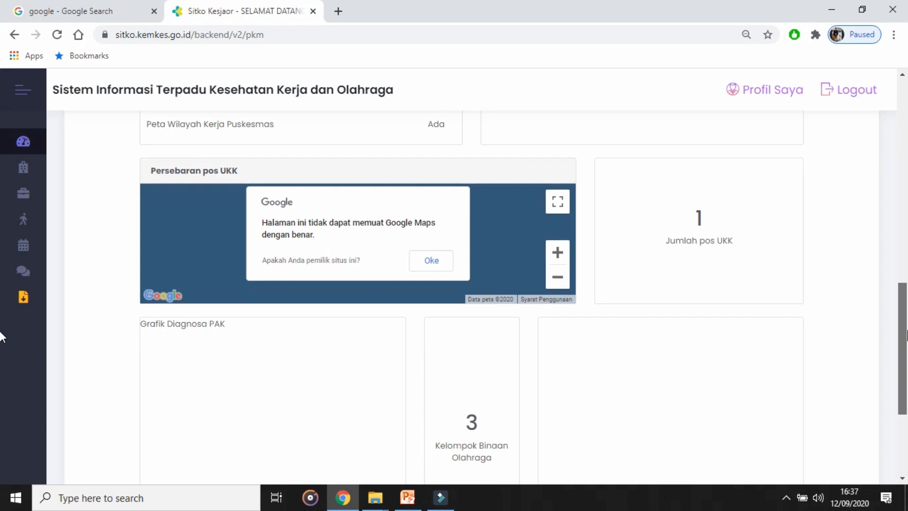
triple_click(732, 243)
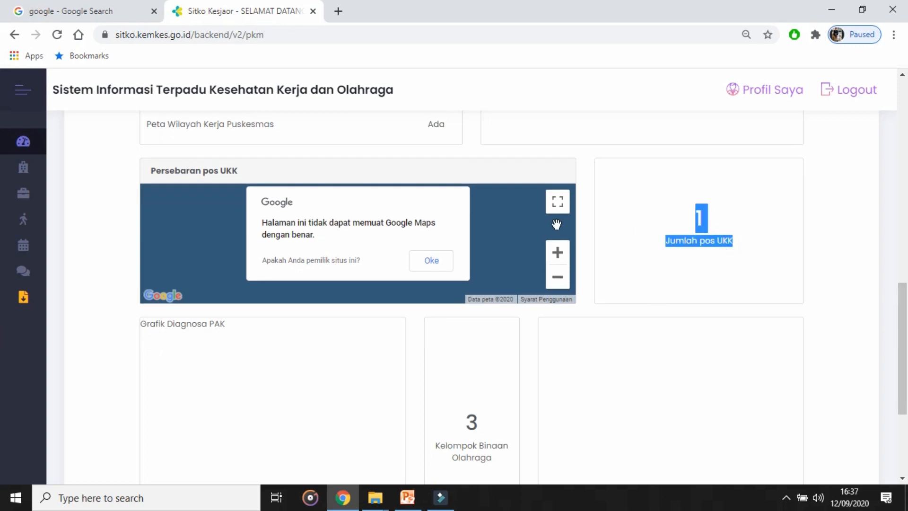
left_click(424, 264)
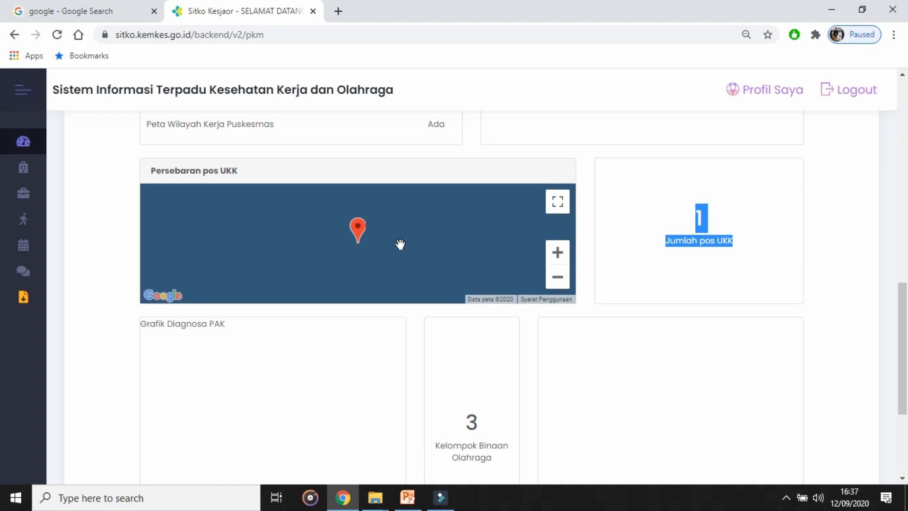
Step: Examine the Grafik Diagnosa PAK area and the Kelompok Binaan Olahraga figure at the end of Beranda
left_click_drag(905, 316, 905, 364)
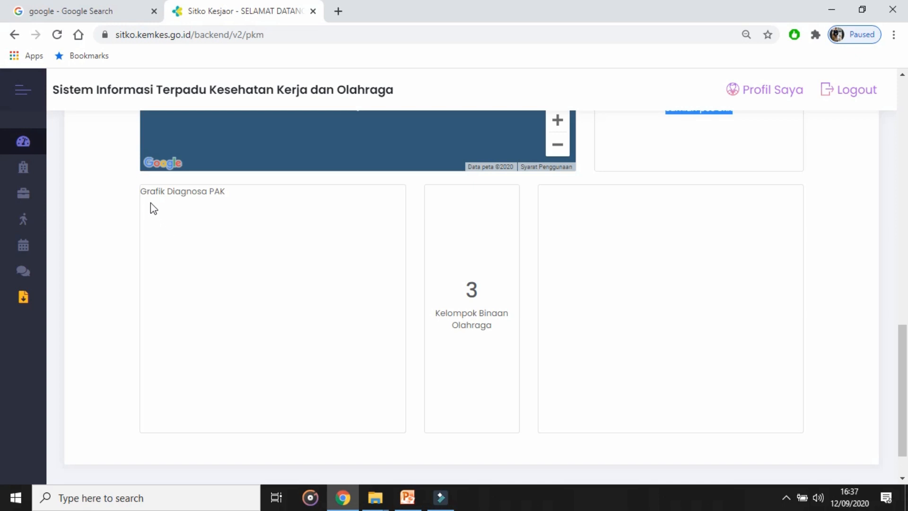
left_click_drag(140, 191, 240, 193)
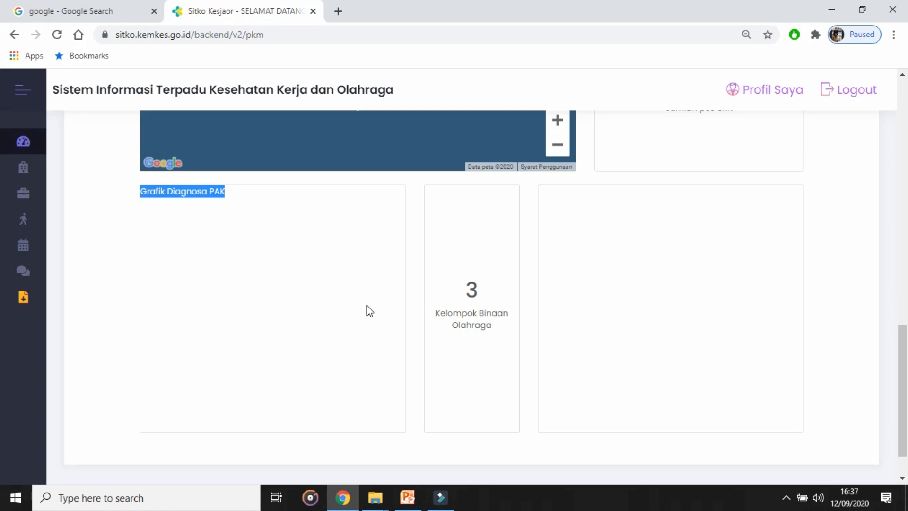
left_click_drag(481, 301, 452, 300)
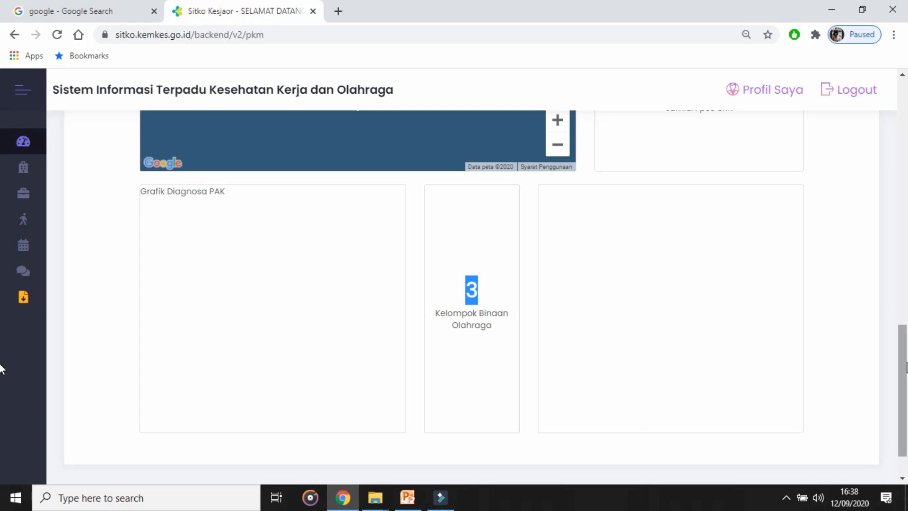
Step: Return to the leveling statuses at the start of Beranda and expand the navigation sidebar again
scroll(2, 367, "up", 5)
left_click_drag(907, 297, 877, 127)
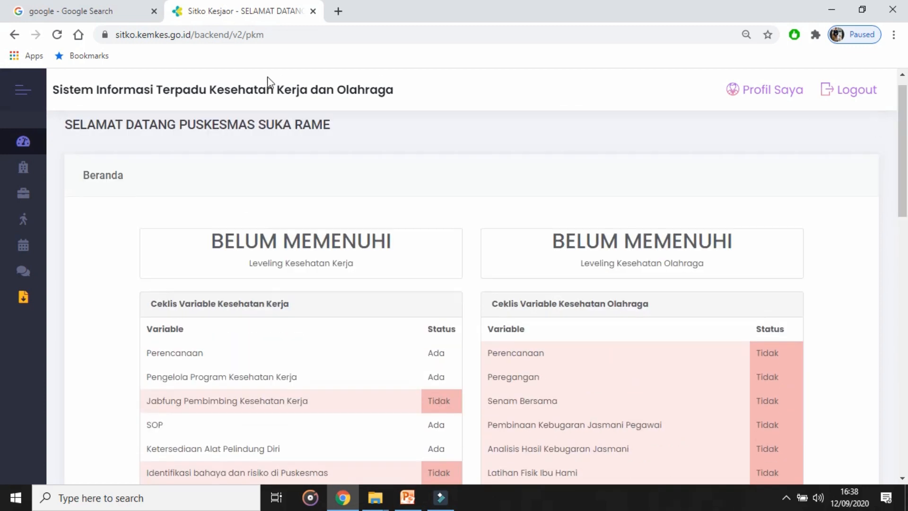
left_click(28, 92)
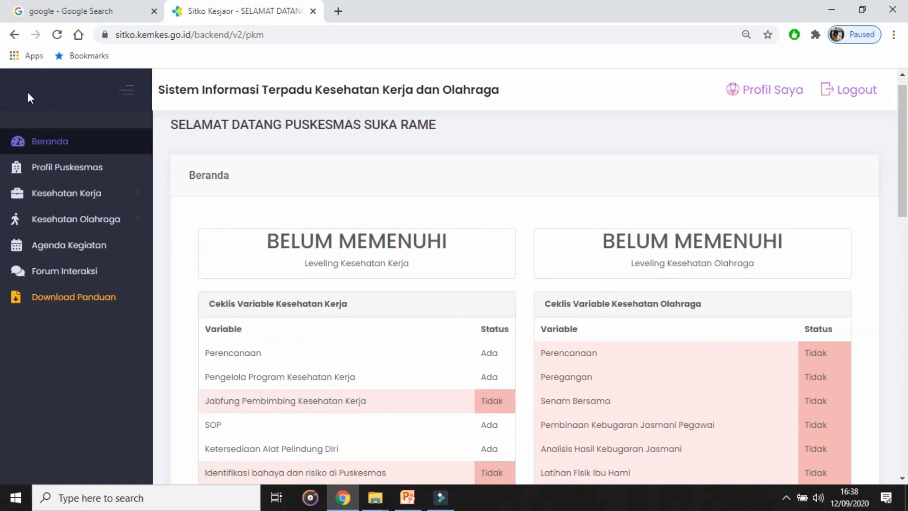